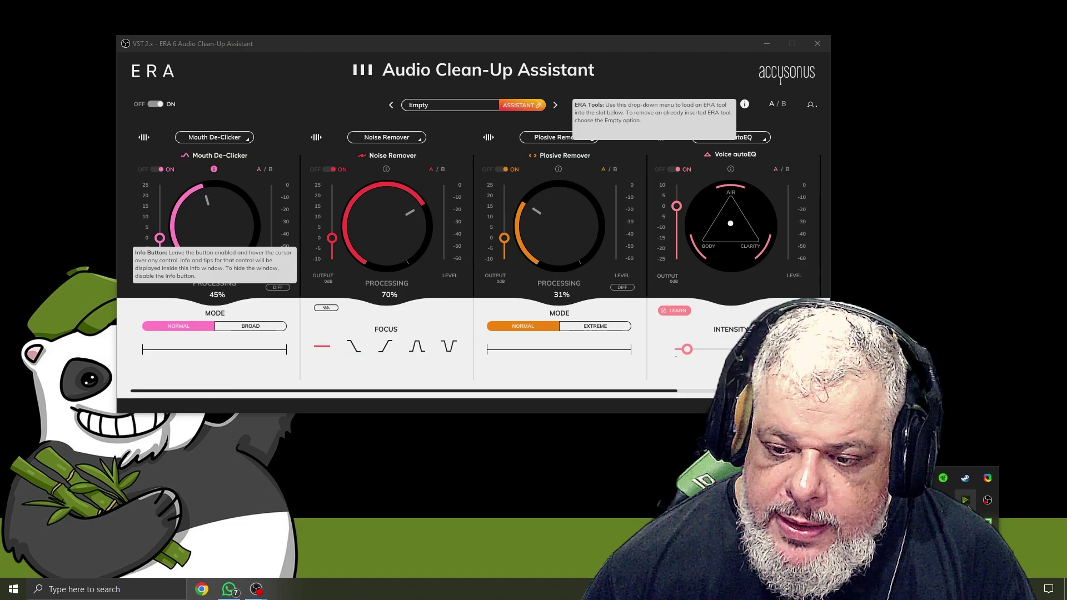
Open NVIDIA Broadcast, check the Samson Meteor microphone source and its noise removal effect, and close the window
{"action": "right_click", "coordinate": [987, 500]}
{"action": "left_click", "coordinate": [1006, 512]}
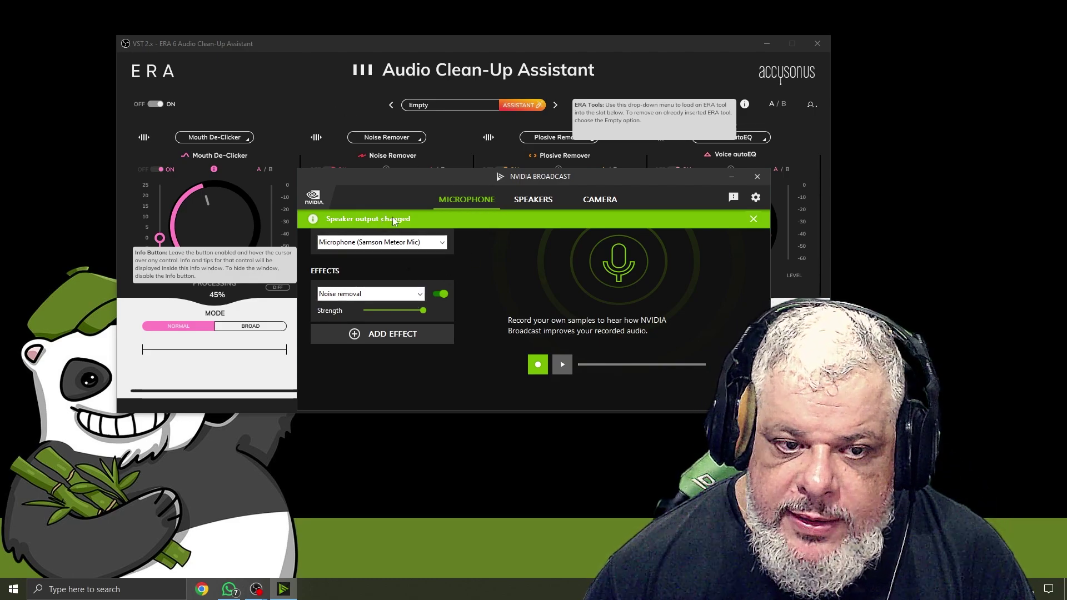
{"action": "left_click_drag", "start_coordinate": [564, 178], "coordinate": [488, 153]}
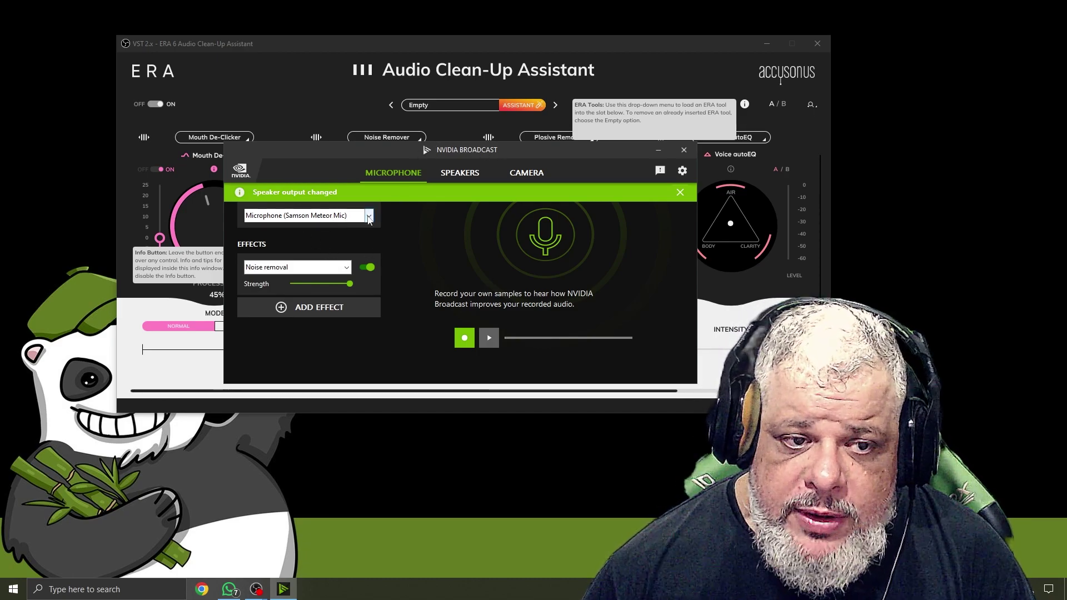
{"action": "double_click", "coordinate": [369, 218]}
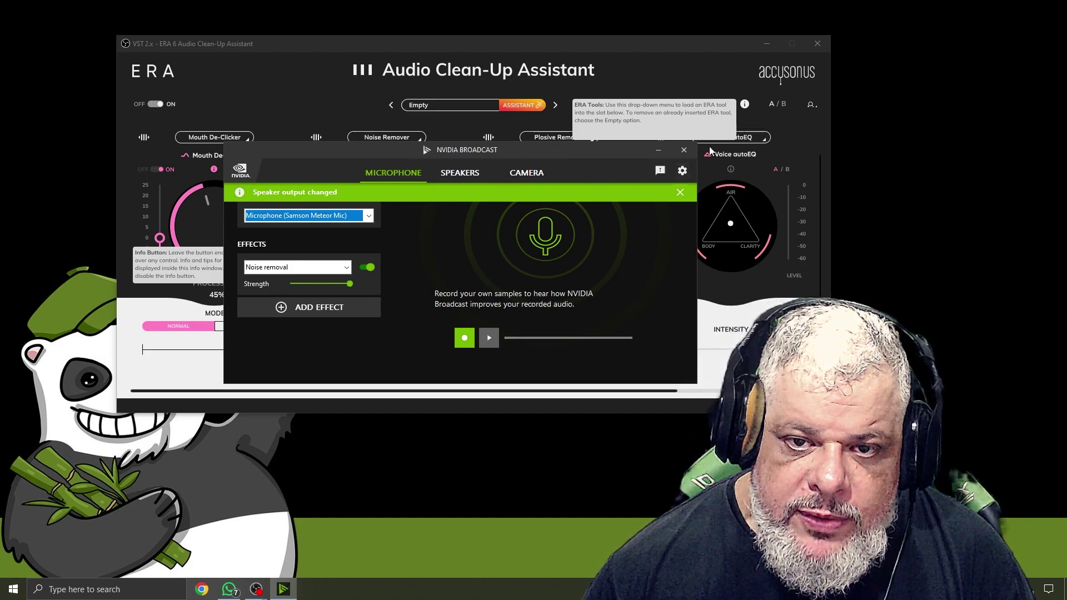
{"action": "left_click", "coordinate": [684, 150]}
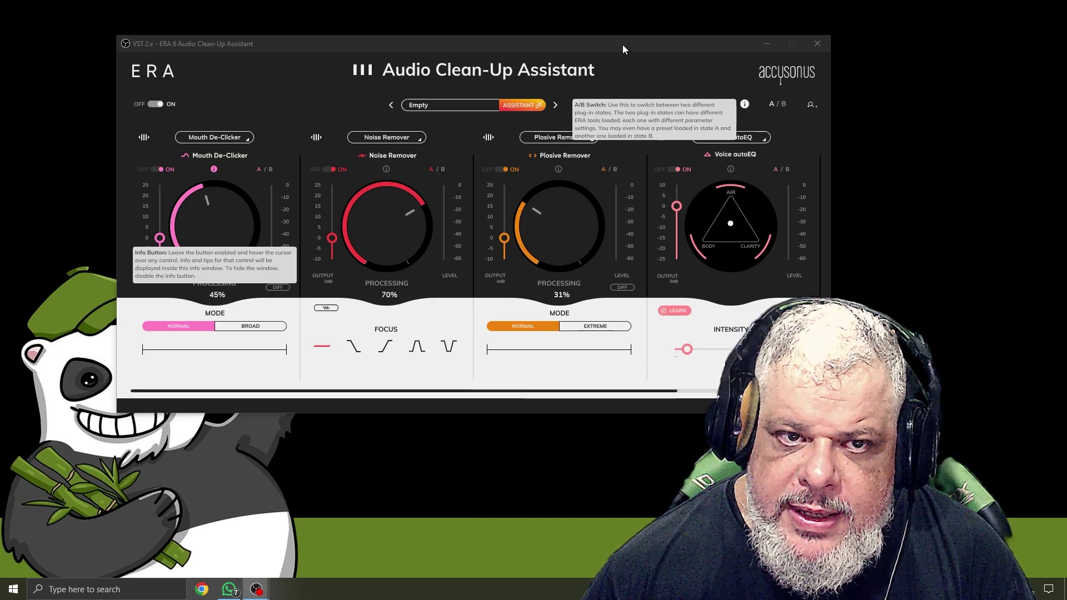
{"action": "left_click_drag", "start_coordinate": [623, 45], "coordinate": [593, 94]}
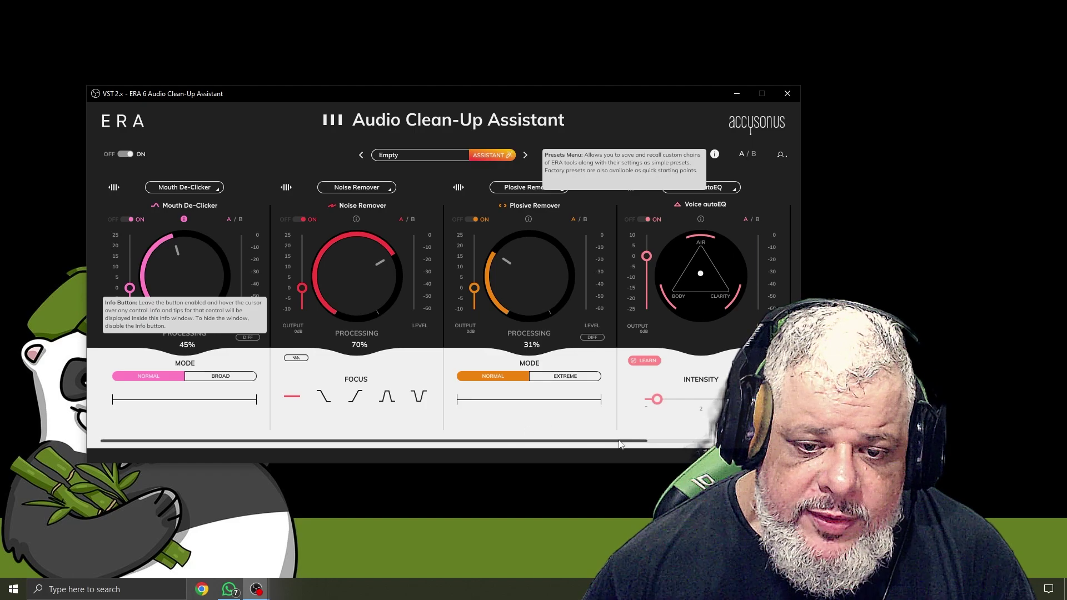
{"action": "left_click_drag", "start_coordinate": [619, 443], "coordinate": [669, 429]}
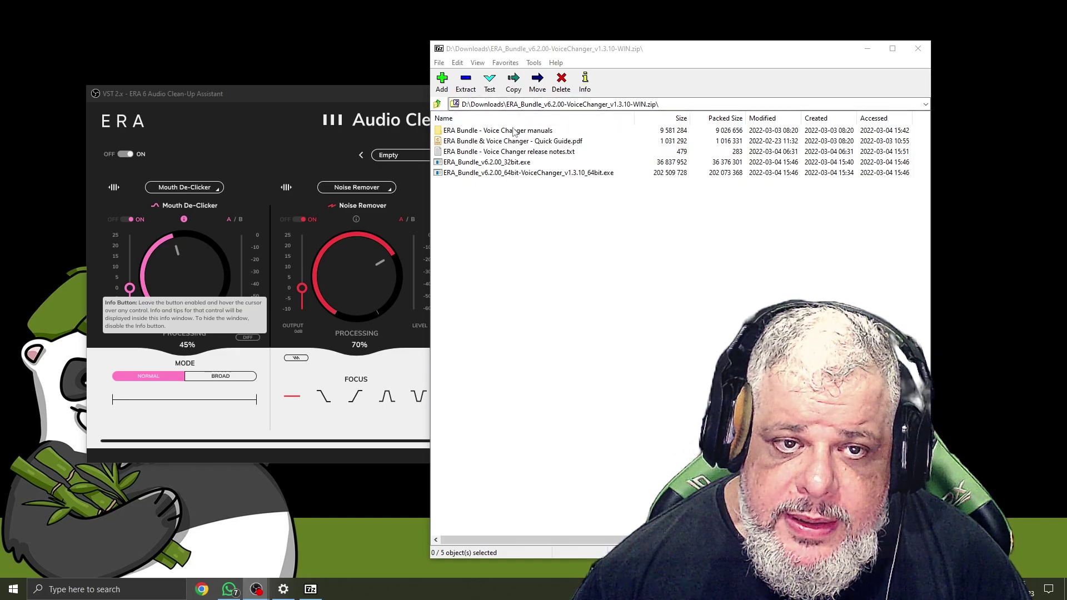
View the "ERA Bundle - Voice Changer manuals" folder in the ERA Bundle archive and return to the archive's root
{"action": "left_click_drag", "start_coordinate": [606, 53], "coordinate": [695, 155]}
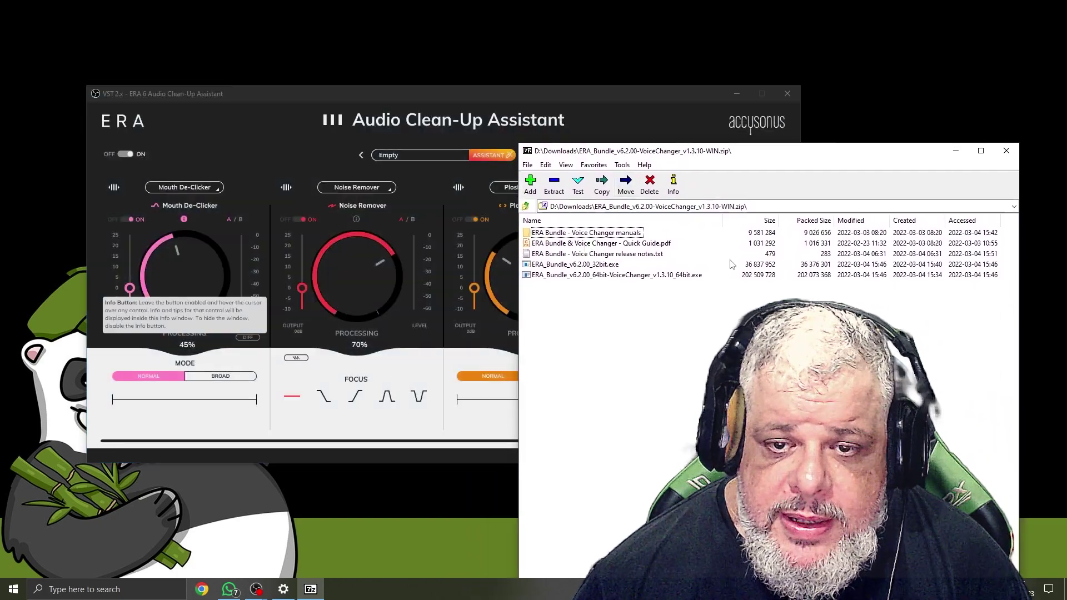
{"action": "double_click", "coordinate": [616, 233]}
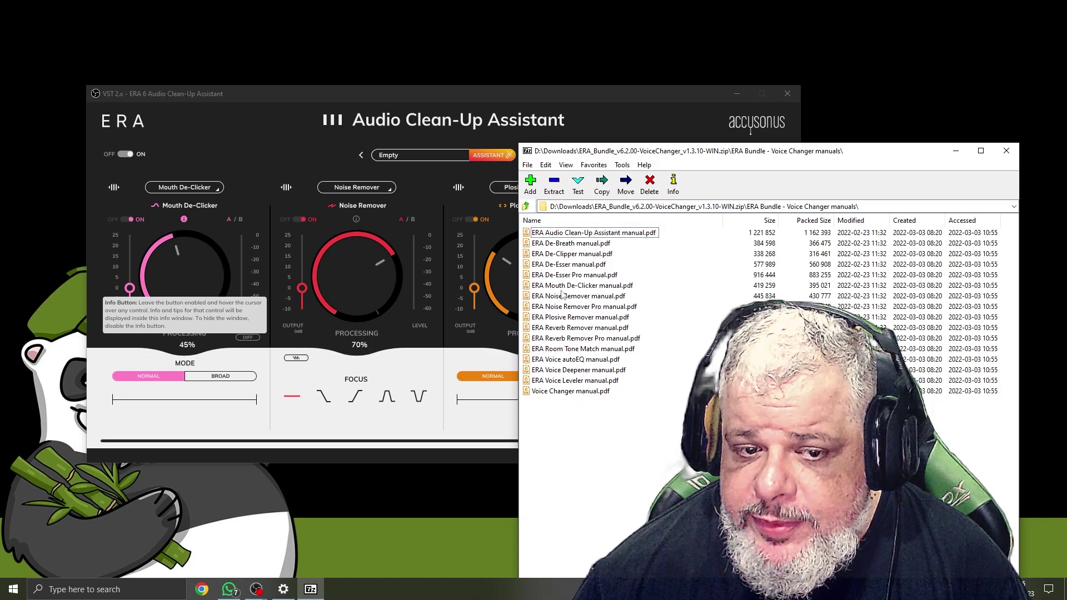
{"action": "left_click", "coordinate": [526, 206]}
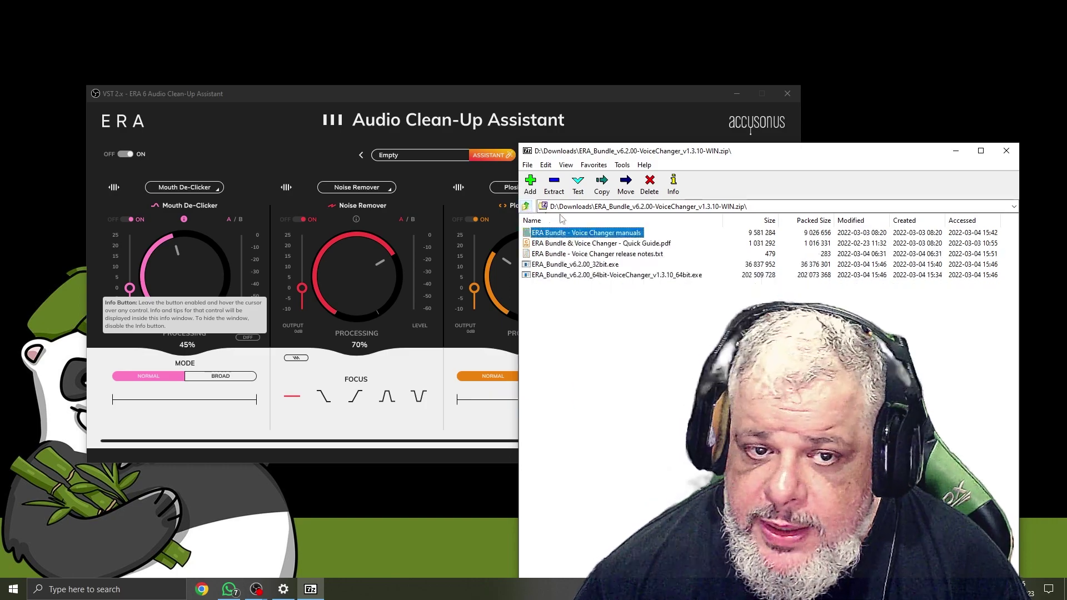
Open "ERA Bundle & Voice Changer - Quick Guide.pdf", skim it through to the last page, and close it
{"action": "left_click", "coordinate": [638, 245]}
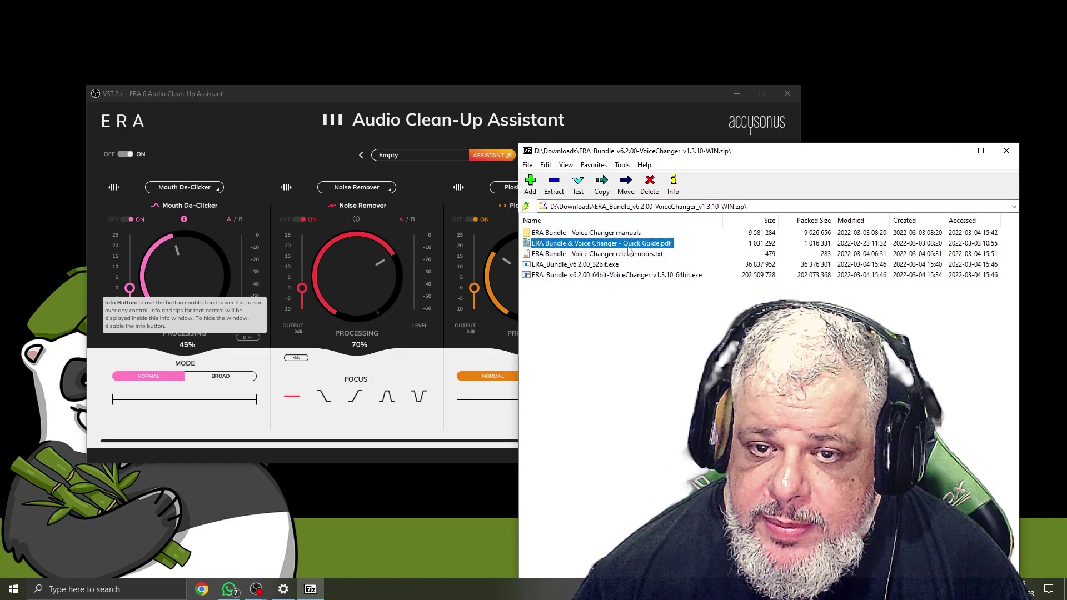
{"action": "double_click", "coordinate": [633, 244]}
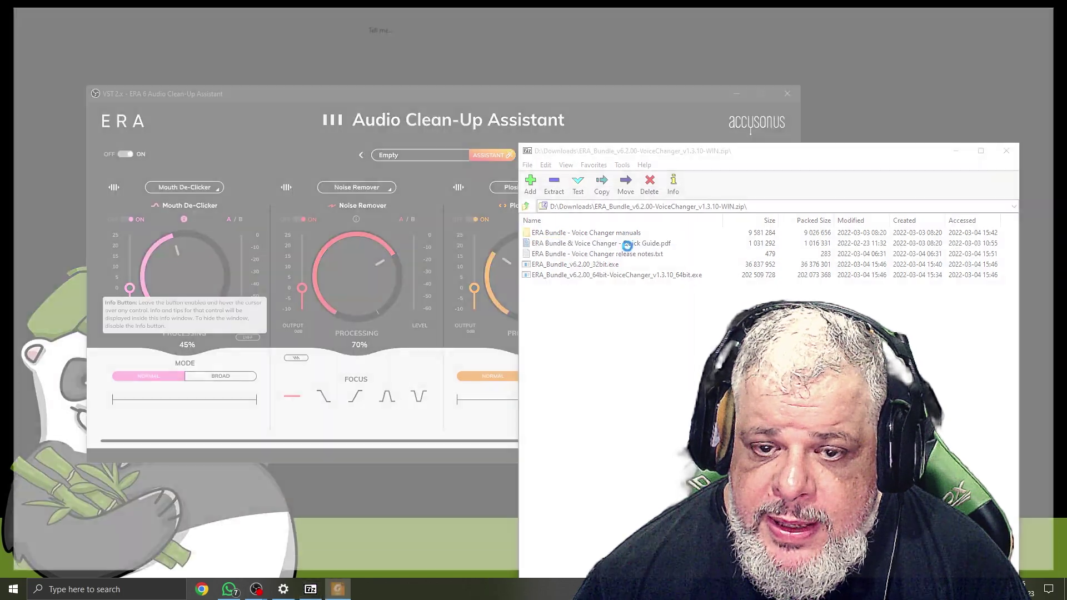
{"action": "scroll", "coordinate": [615, 305], "scroll_direction": "down", "scroll_amount": 5}
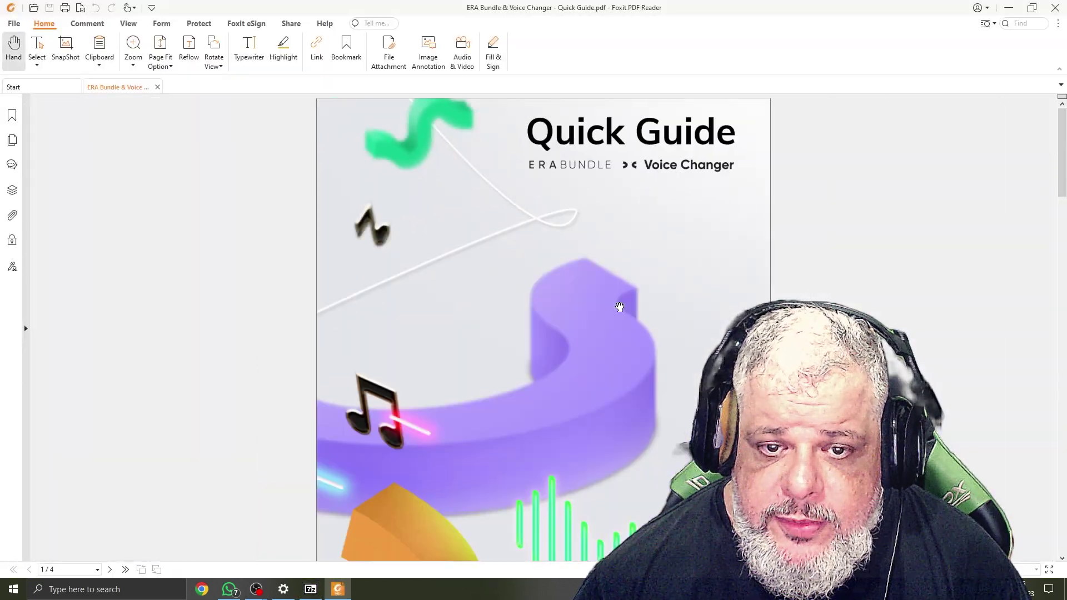
{"action": "scroll", "coordinate": [619, 307], "scroll_direction": "down", "scroll_amount": 15}
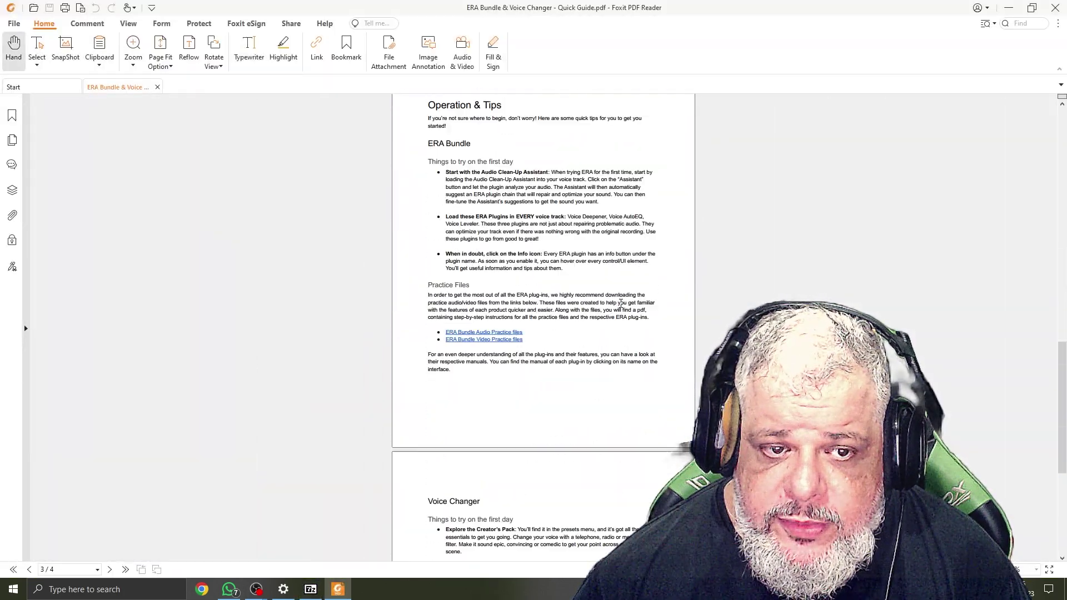
{"action": "scroll", "coordinate": [621, 304], "scroll_direction": "down", "scroll_amount": 2}
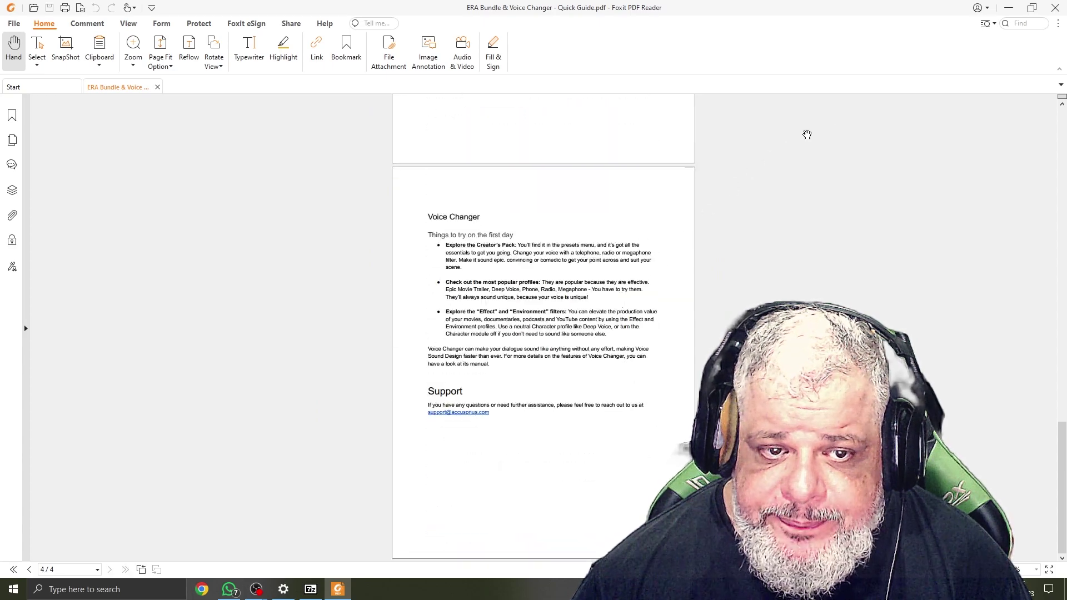
{"action": "left_click", "coordinate": [1055, 8]}
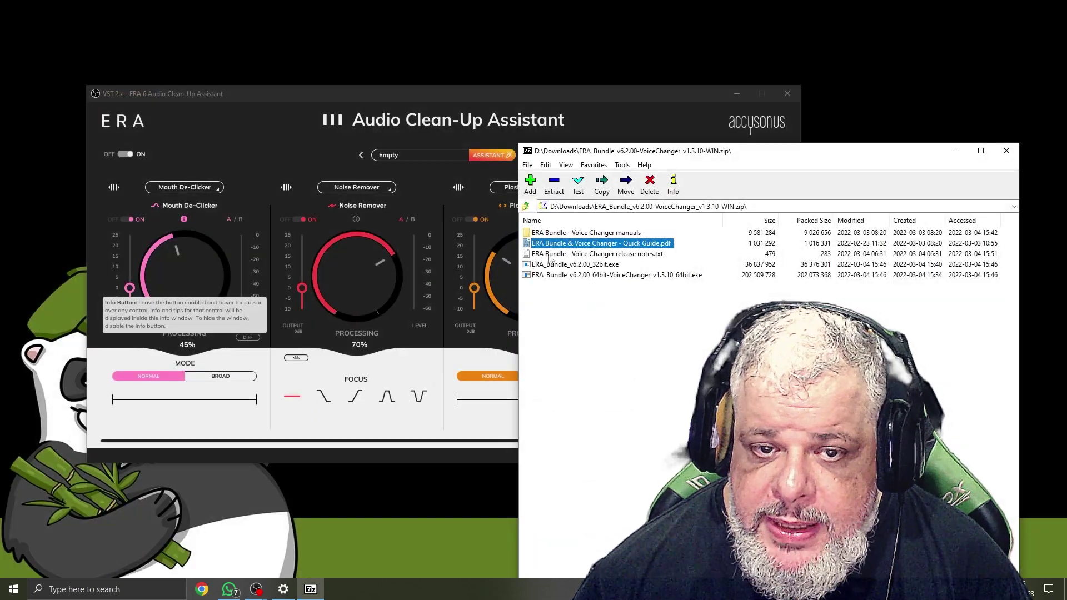
Locate the release notes and the 32-bit and 64-bit ERA Bundle installers in the archive, and minimize the archive window
{"action": "left_click", "coordinate": [562, 254]}
{"action": "left_click", "coordinate": [588, 266]}
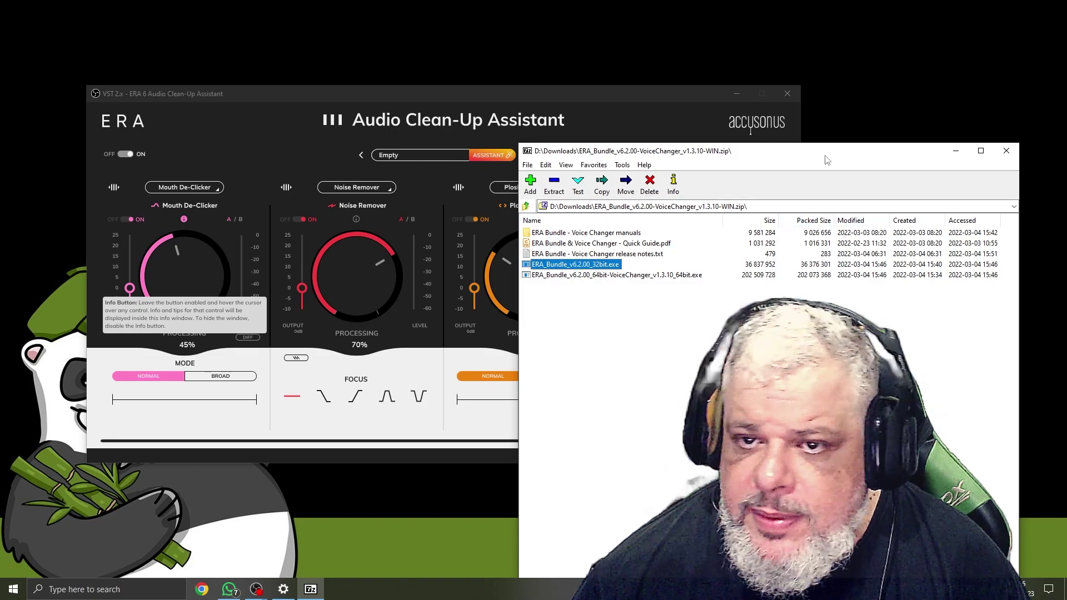
{"action": "left_click_drag", "start_coordinate": [830, 159], "coordinate": [729, 166]}
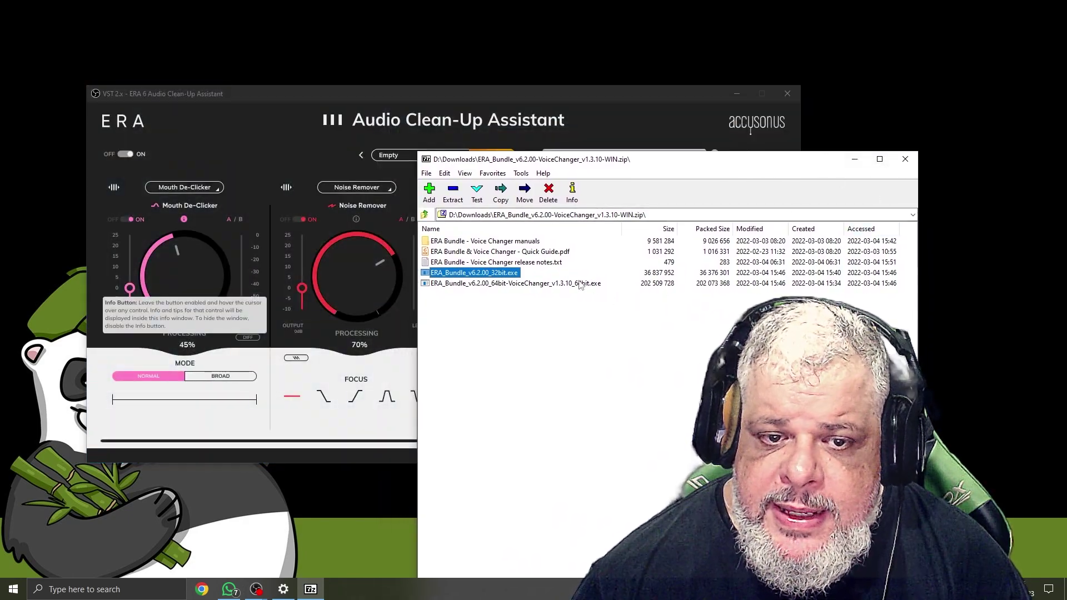
{"action": "left_click", "coordinate": [854, 160]}
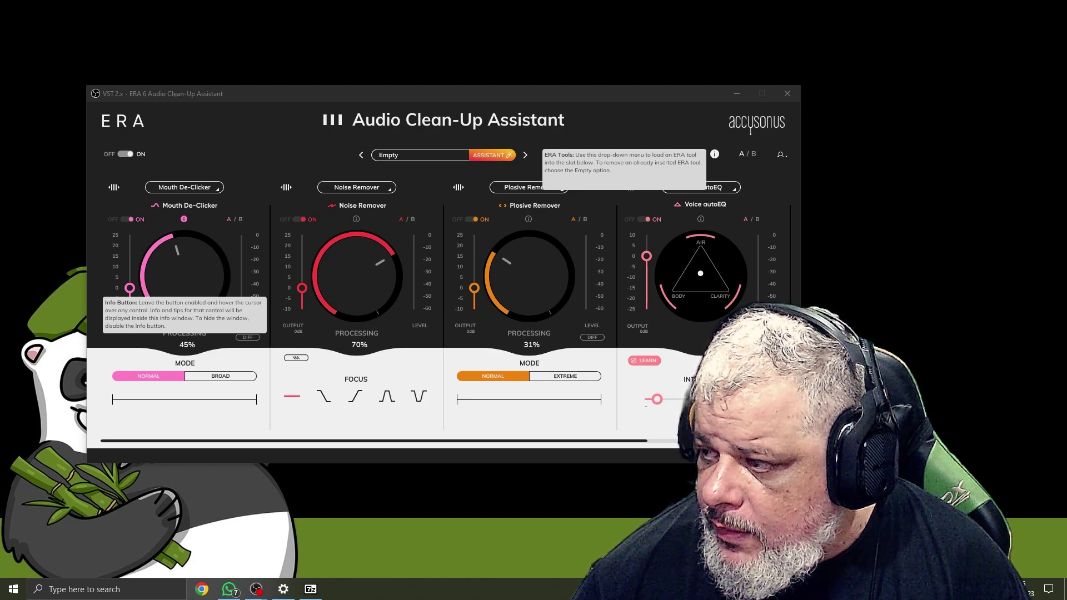
Switch to OBS and open the audio filters of the SAMSOM MIC source
{"action": "left_click", "coordinate": [256, 589]}
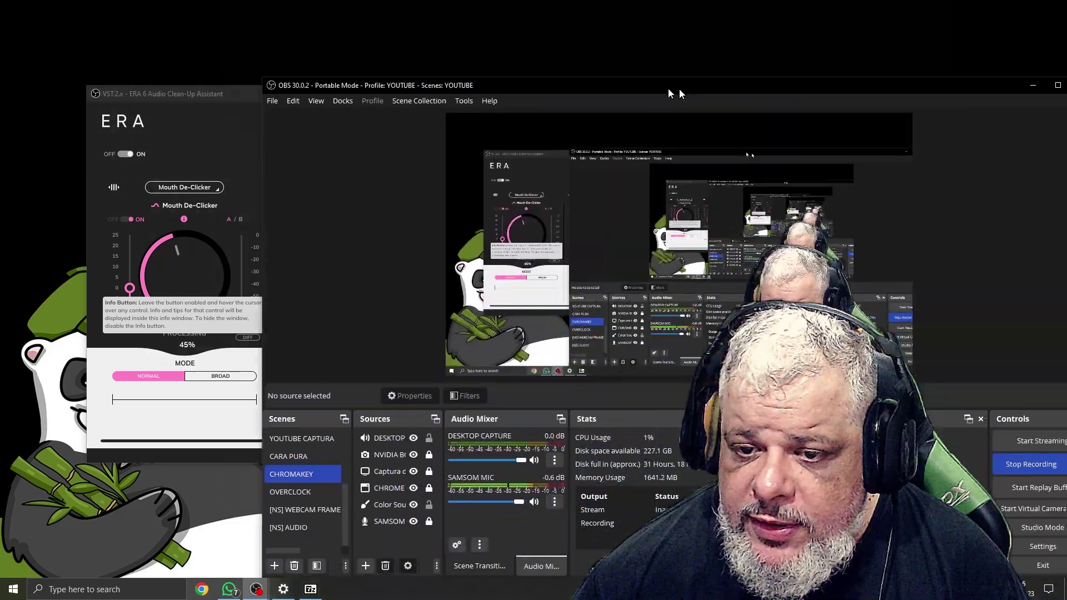
{"action": "left_click_drag", "start_coordinate": [679, 94], "coordinate": [486, 52]}
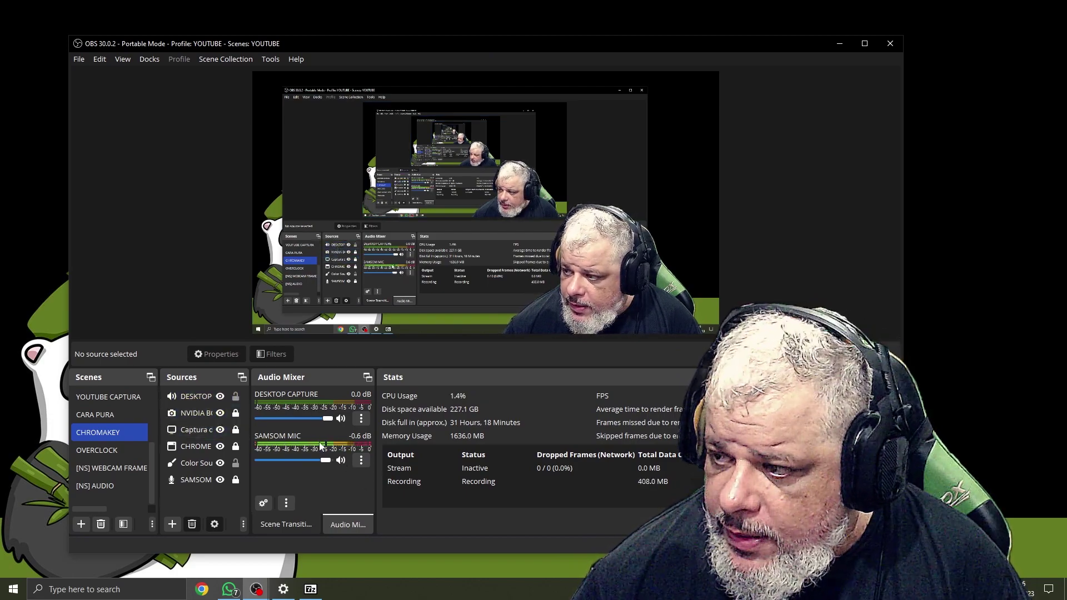
{"action": "left_click", "coordinate": [363, 461]}
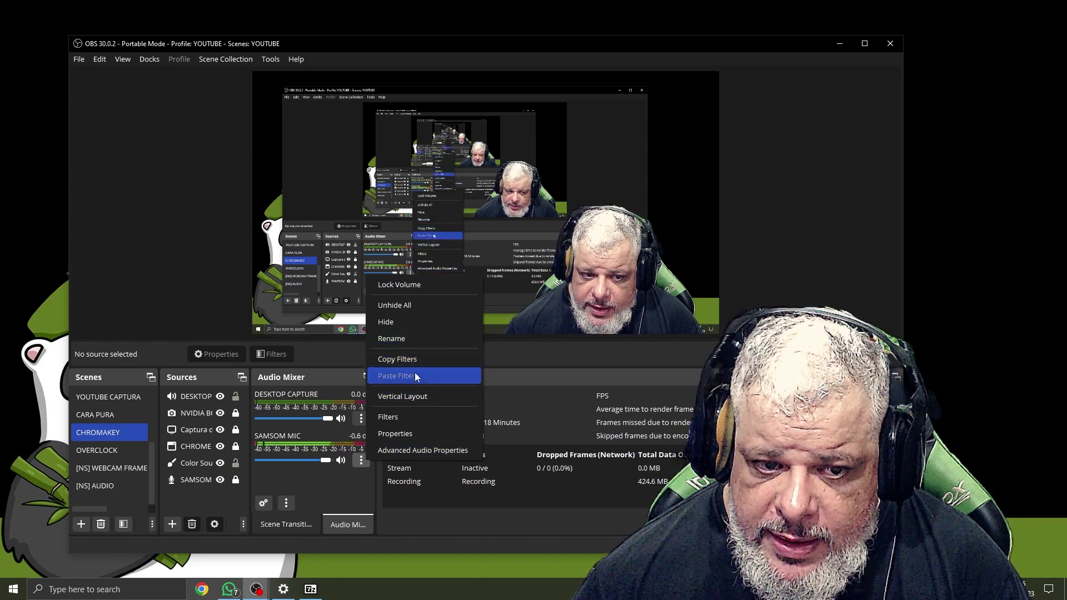
{"action": "left_click", "coordinate": [405, 420]}
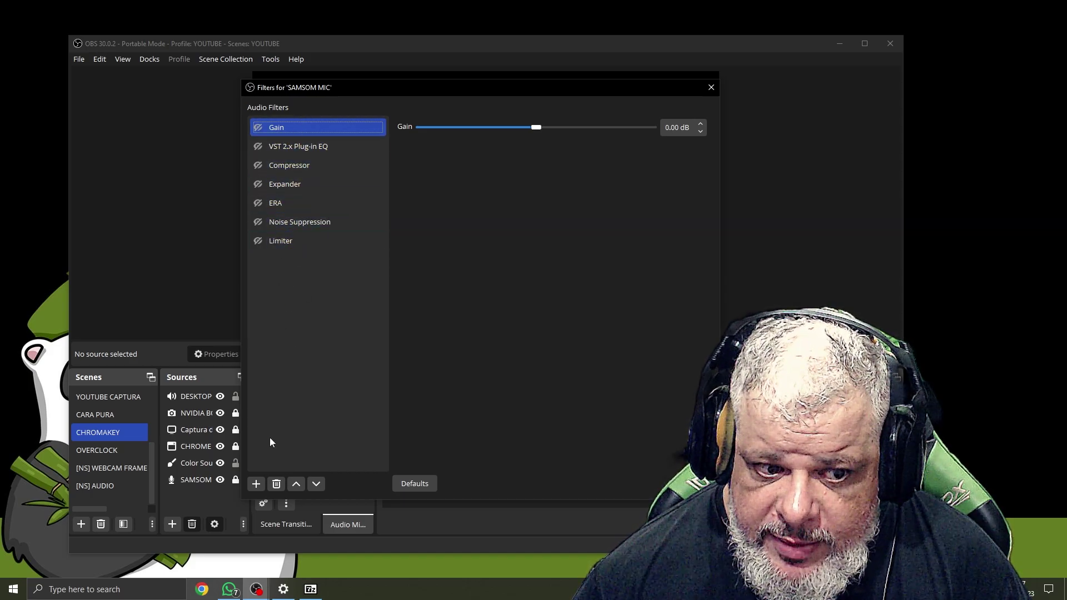
Add a VST 2.x Plug-in filter to the microphone to view the available ERA6 plug-ins, and remove the filter again
{"action": "left_click", "coordinate": [257, 486]}
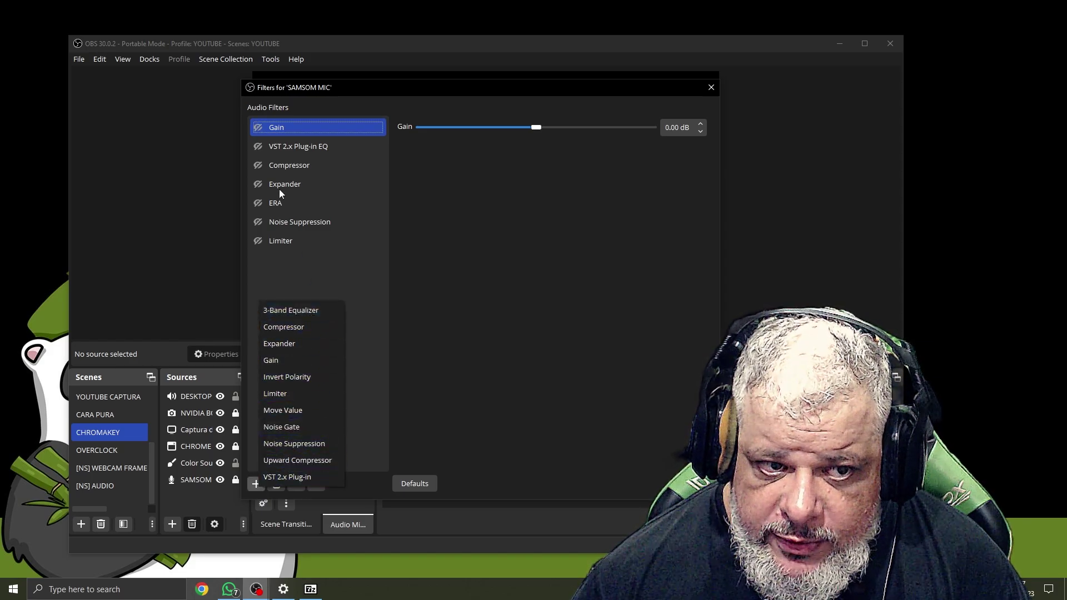
{"action": "left_click", "coordinate": [286, 483]}
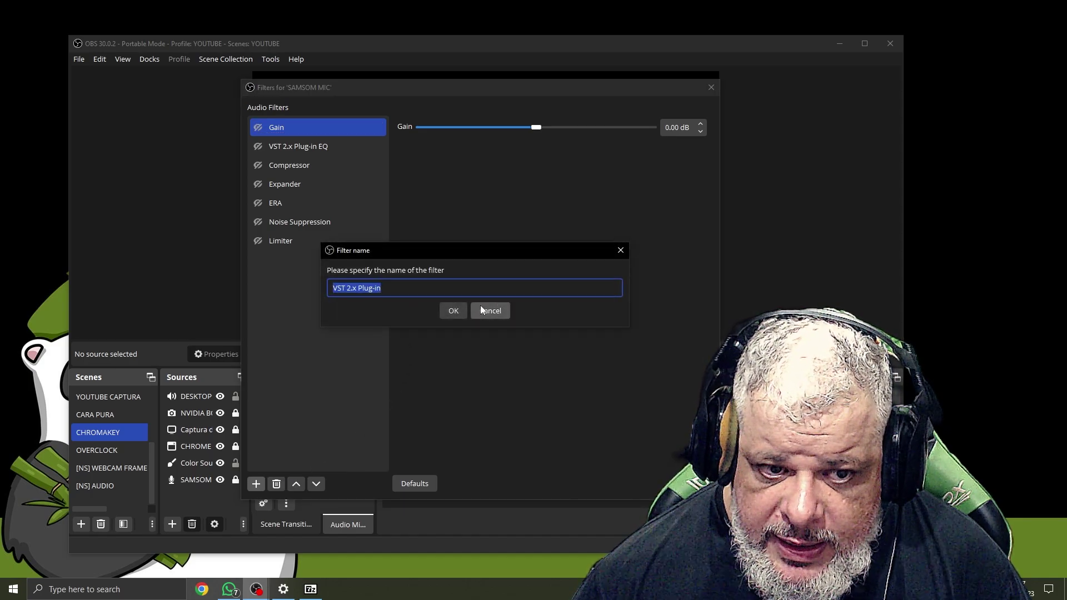
{"action": "left_click", "coordinate": [455, 309]}
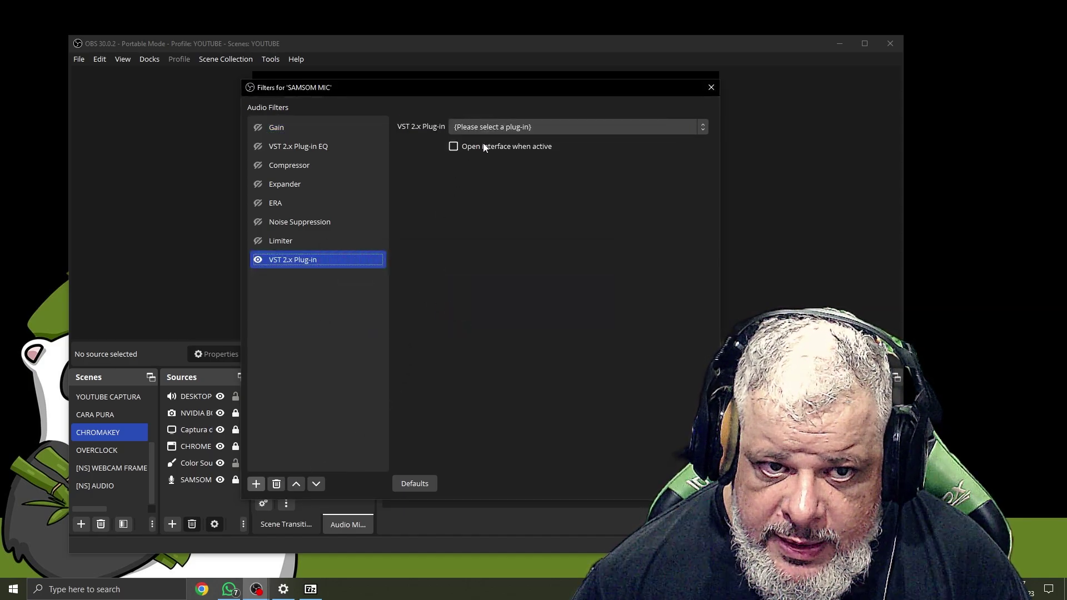
{"action": "left_click", "coordinate": [526, 123]}
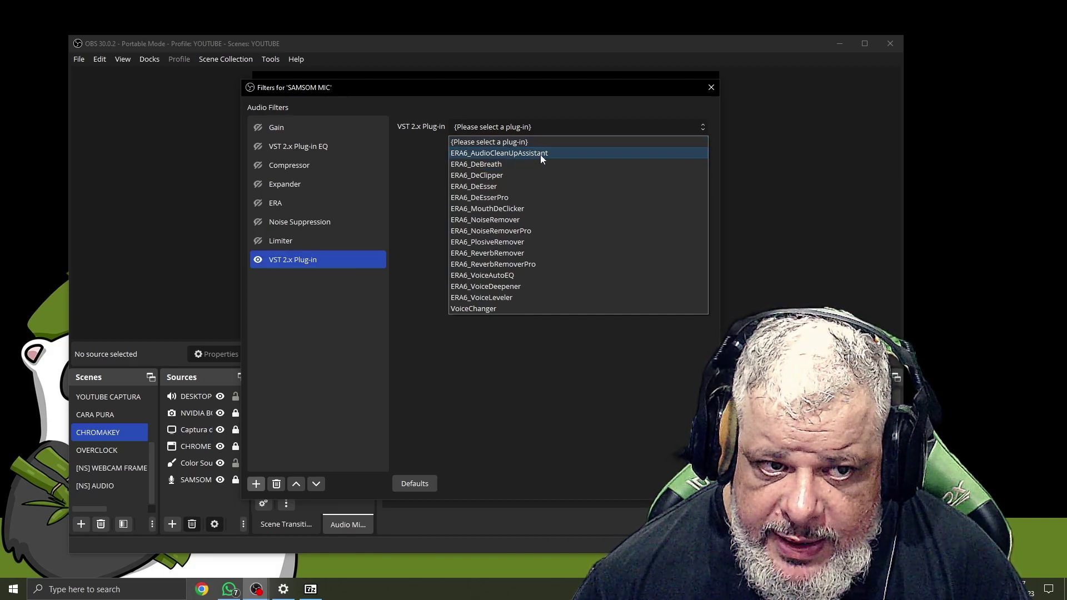
{"action": "left_click", "coordinate": [369, 371]}
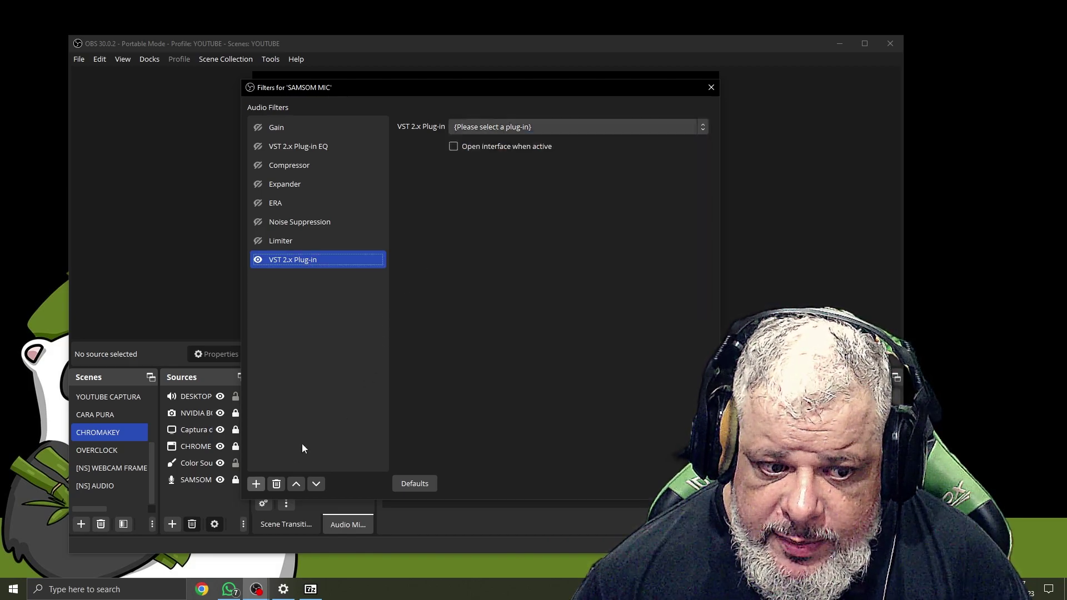
{"action": "left_click", "coordinate": [276, 484]}
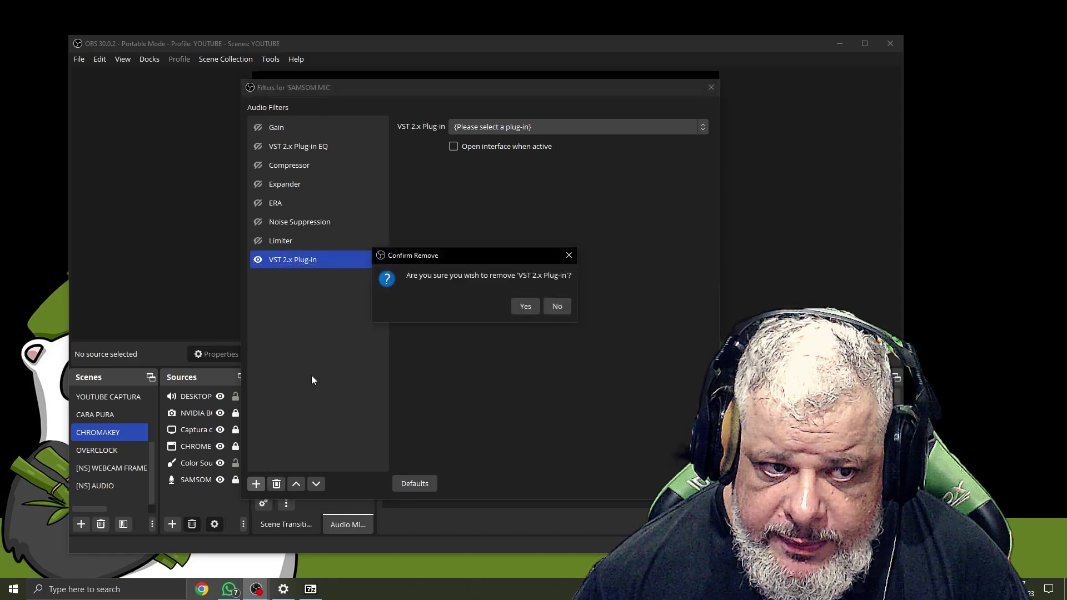
{"action": "left_click", "coordinate": [523, 303]}
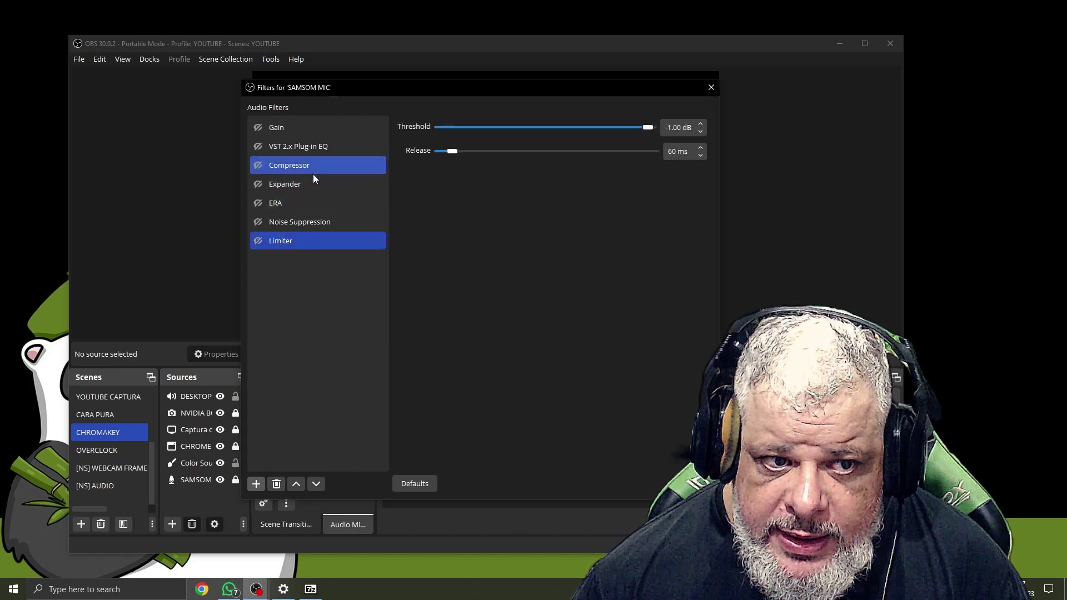
Select the ERA filter and toggle it on and off to compare the microphone sound, leaving it enabled
{"action": "left_click", "coordinate": [316, 198]}
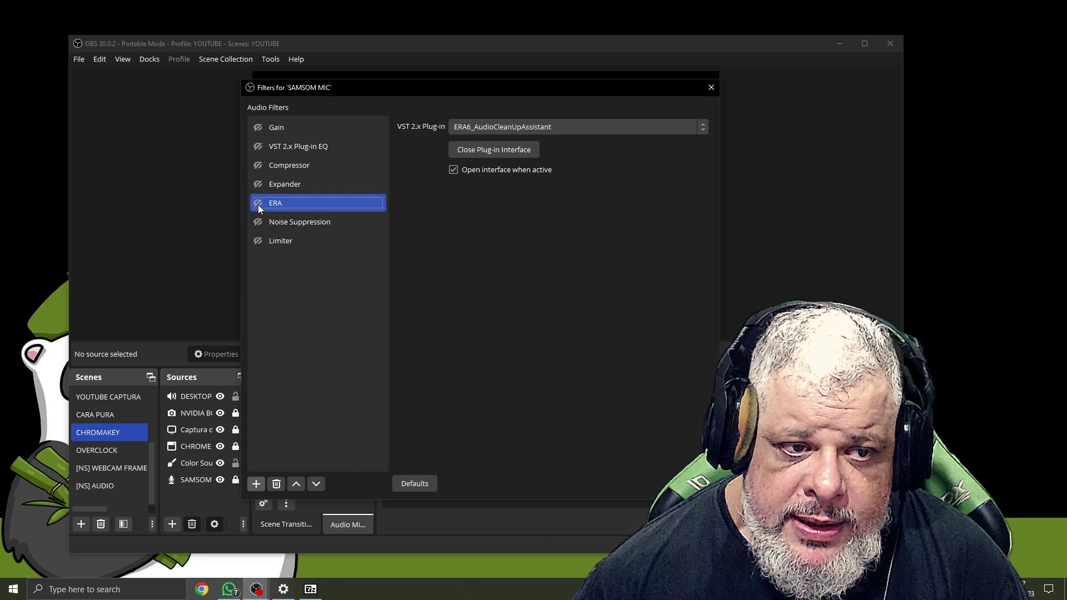
{"action": "left_click", "coordinate": [259, 204]}
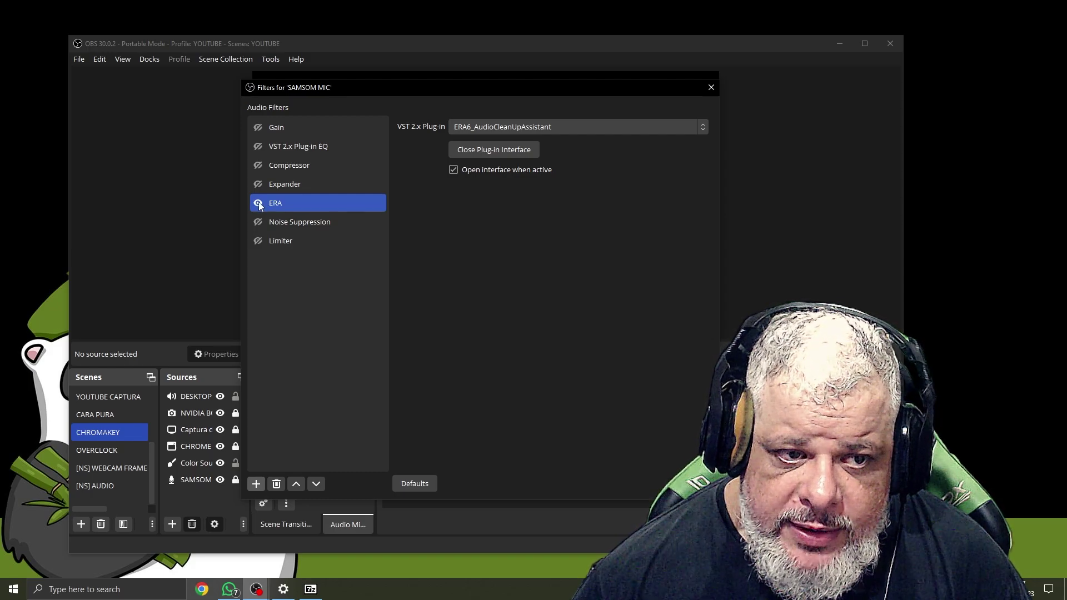
{"action": "left_click", "coordinate": [262, 203]}
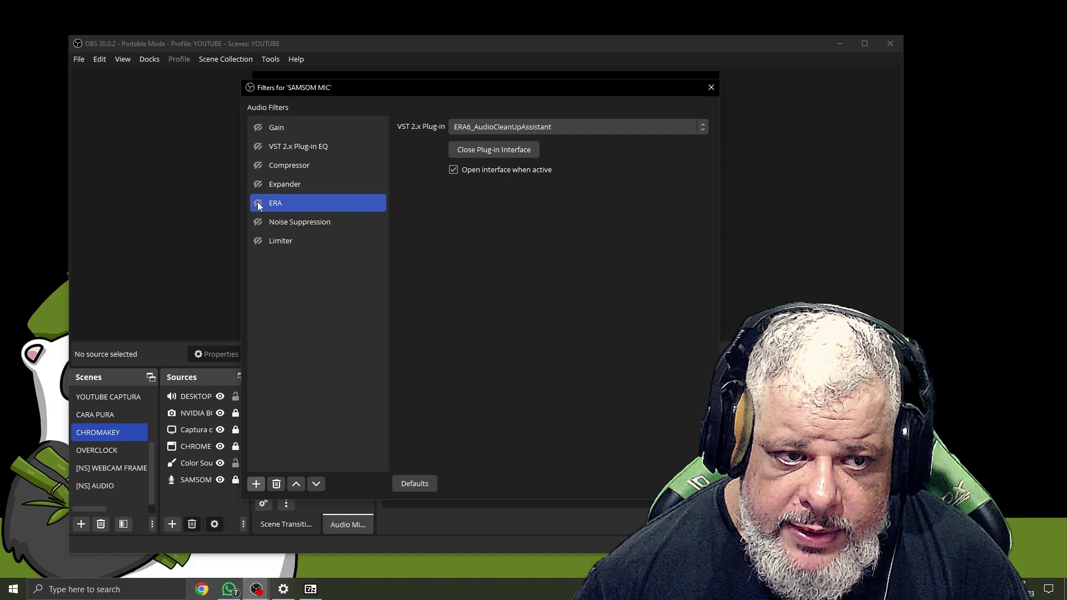
{"action": "left_click", "coordinate": [259, 204]}
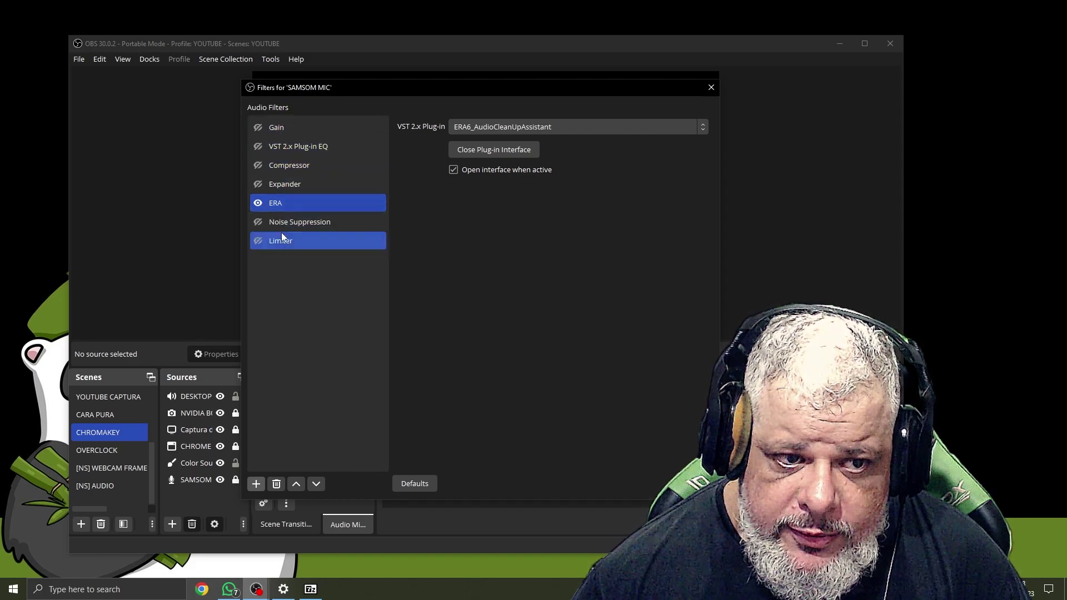
{"action": "left_click", "coordinate": [258, 204]}
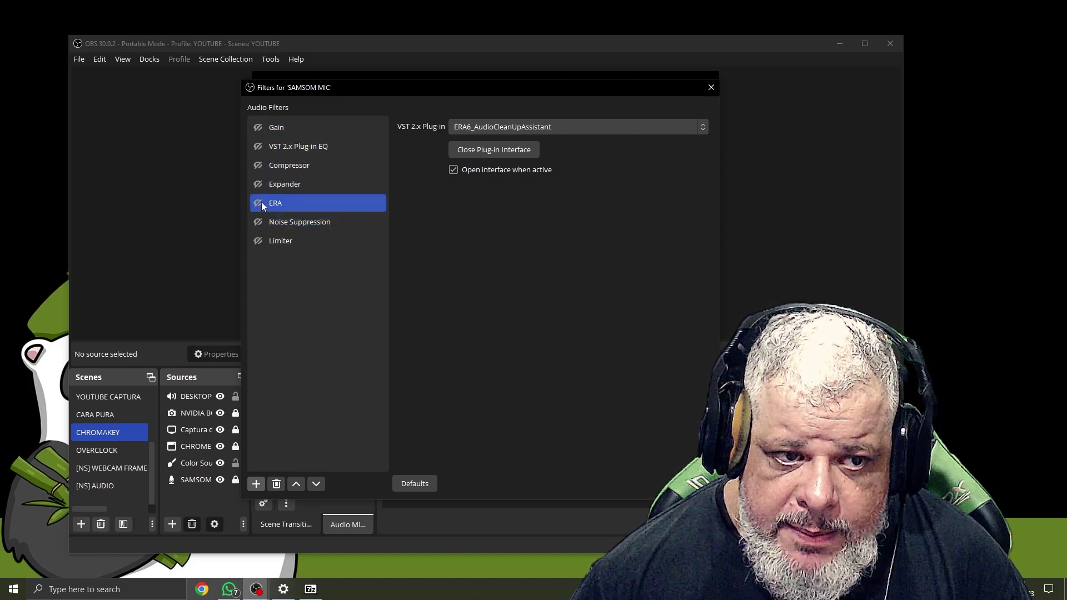
{"action": "left_click", "coordinate": [259, 205]}
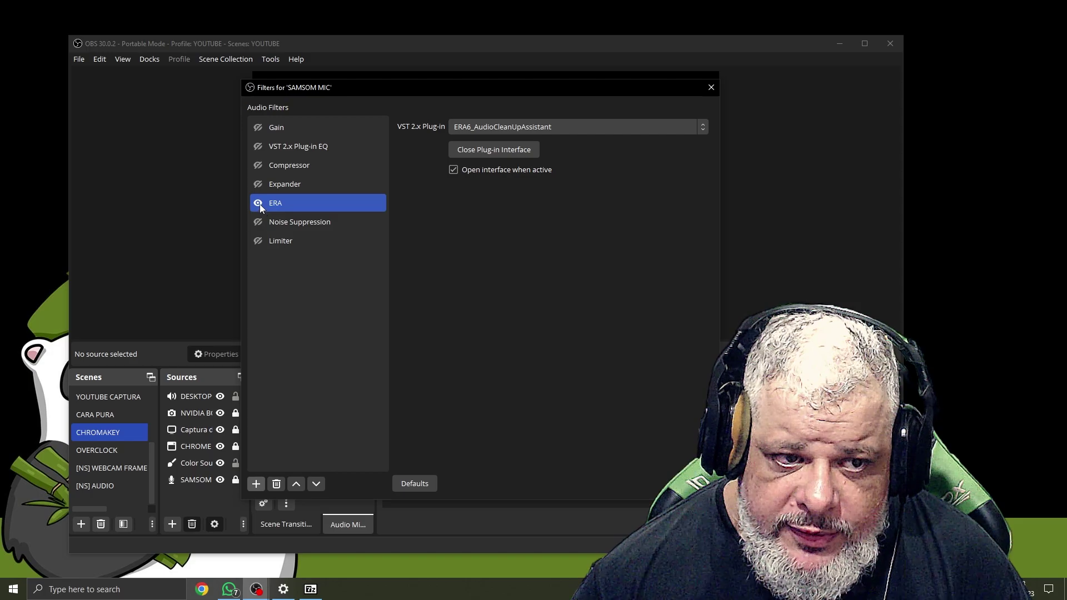
Select ERA6_AudioCleanUpAssistant as the ERA filter's VST plug-in, open its interface and reposition the plug-in window
{"action": "left_click", "coordinate": [509, 126]}
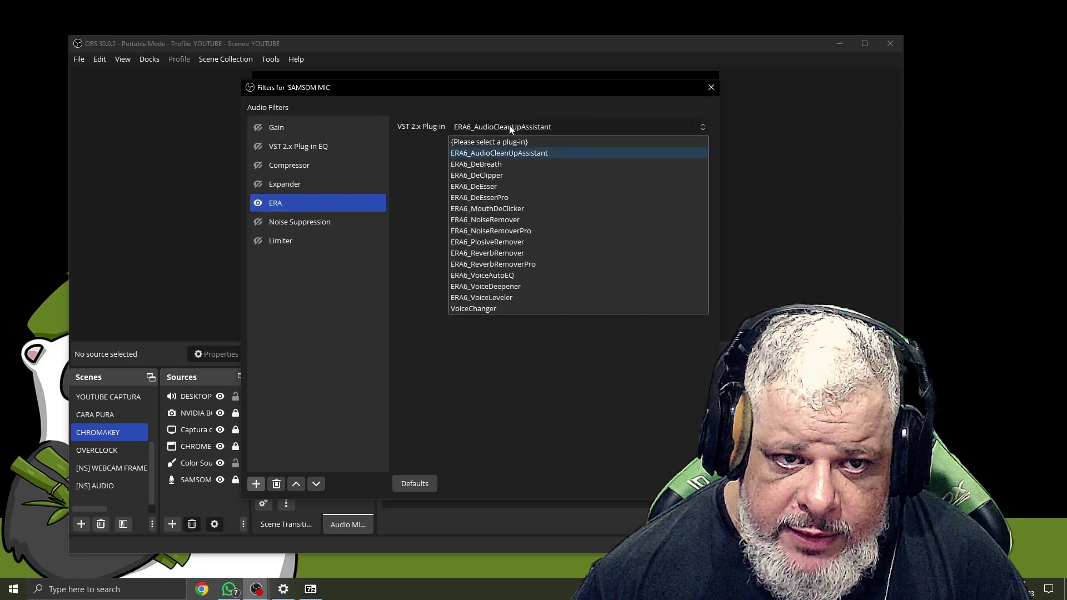
{"action": "left_click", "coordinate": [523, 154]}
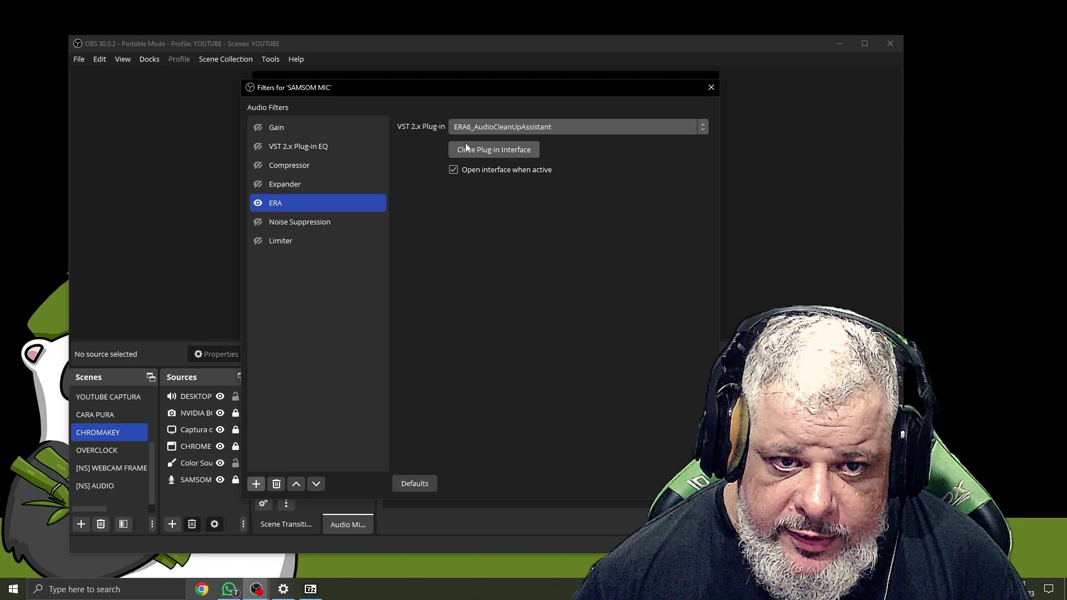
{"action": "left_click", "coordinate": [500, 149]}
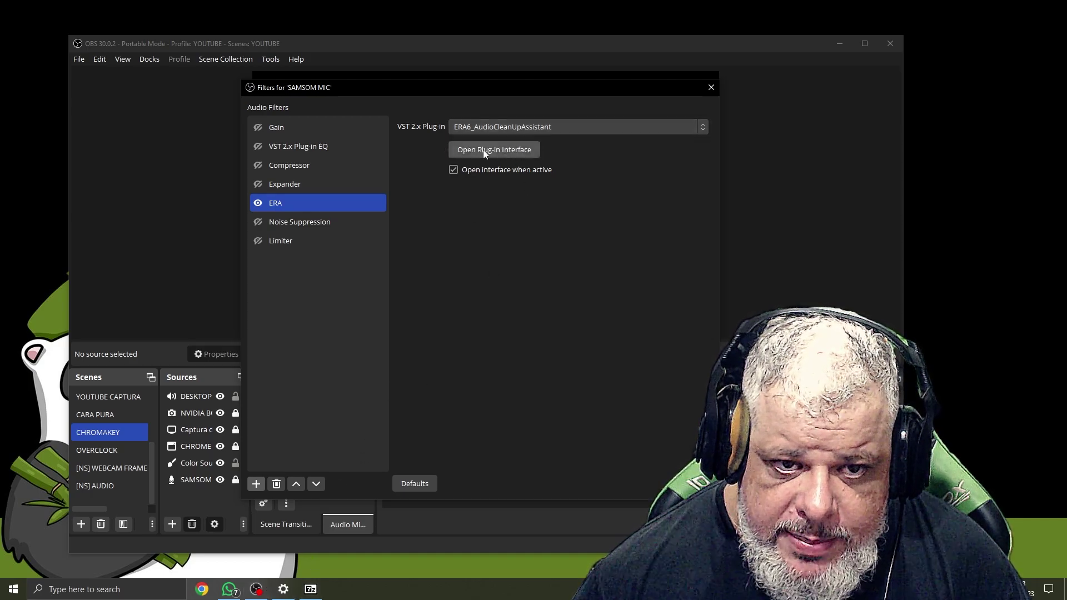
{"action": "left_click", "coordinate": [472, 151]}
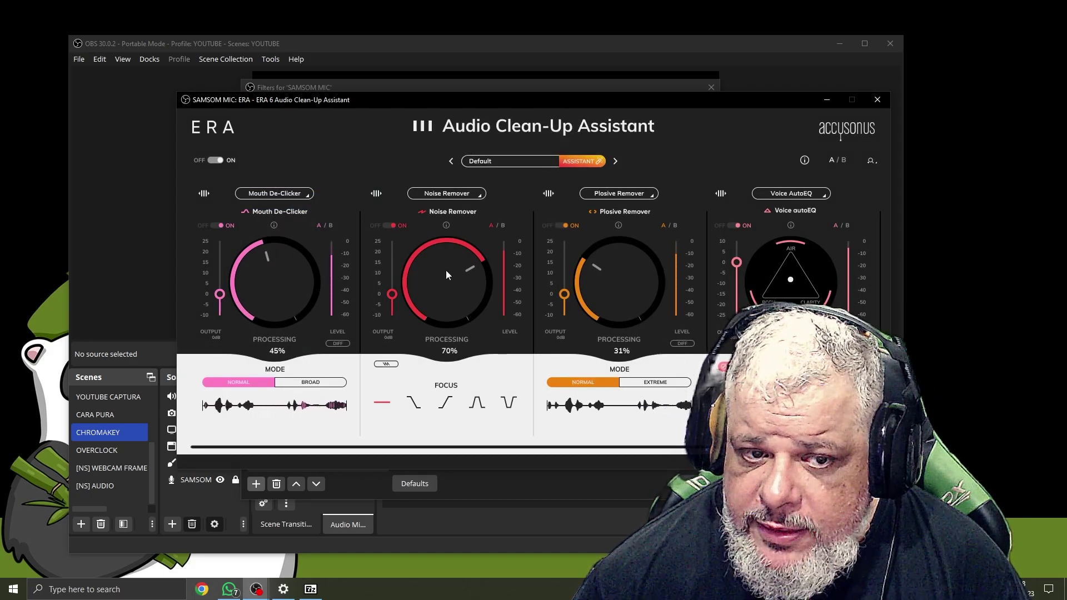
{"action": "left_click_drag", "start_coordinate": [492, 100], "coordinate": [445, 144]}
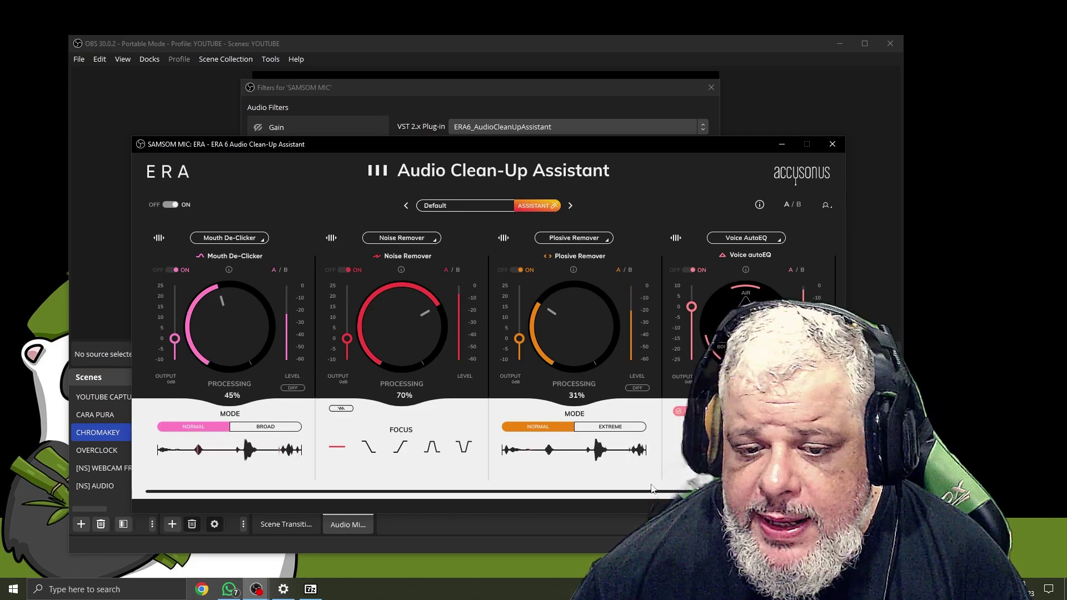
Examine the clean-up tools in the plug-in's chain and its list of presets
{"action": "left_click_drag", "start_coordinate": [638, 493], "coordinate": [778, 492]}
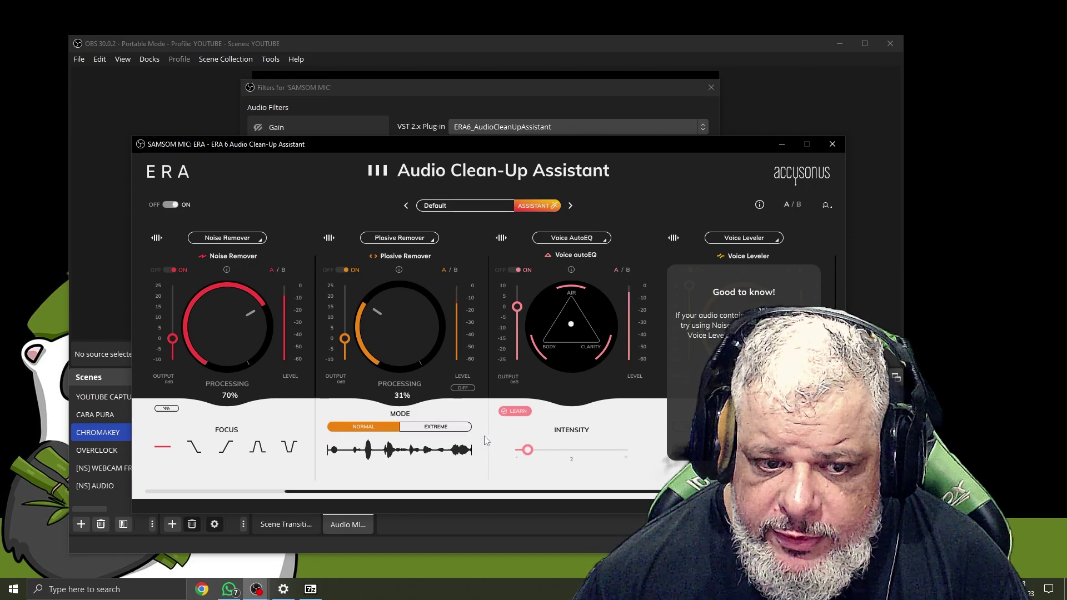
{"action": "left_click_drag", "start_coordinate": [565, 498], "coordinate": [393, 503]}
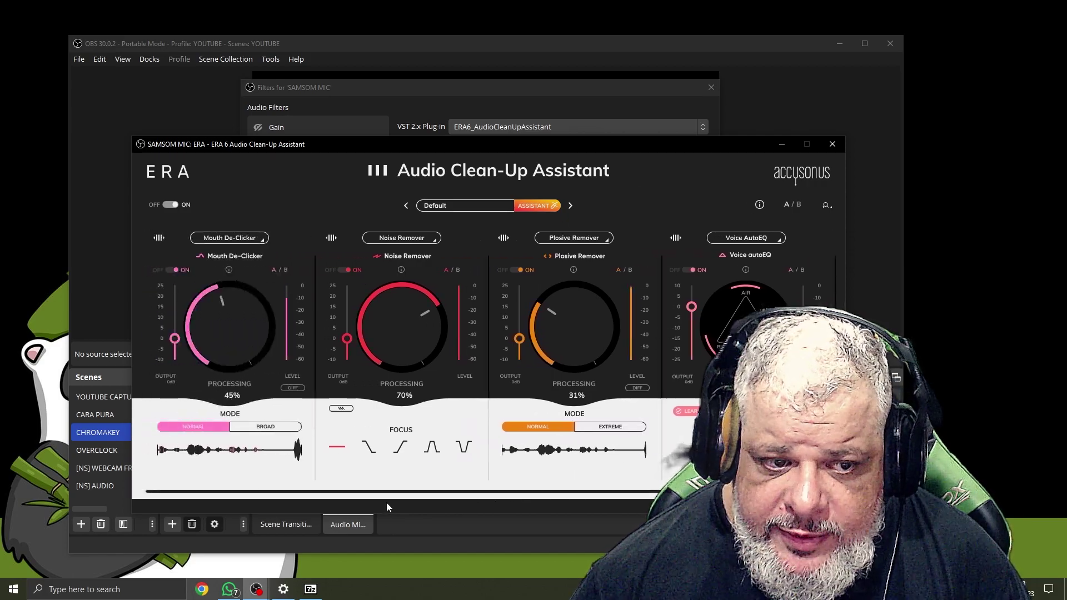
{"action": "left_click", "coordinate": [476, 205]}
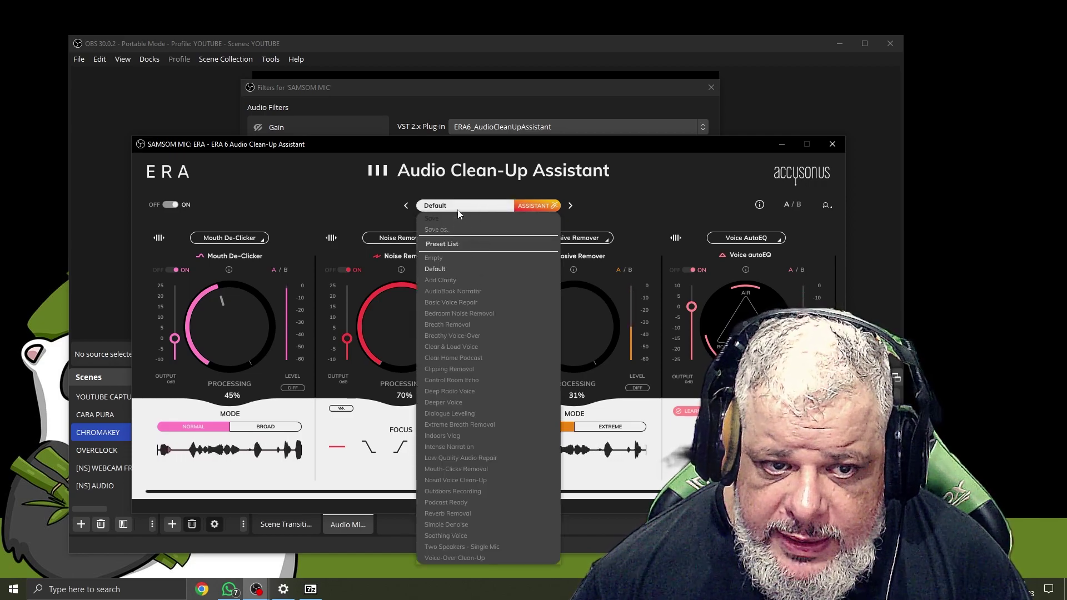
{"action": "left_click", "coordinate": [351, 198]}
{"action": "left_click_drag", "start_coordinate": [364, 147], "coordinate": [372, 121]}
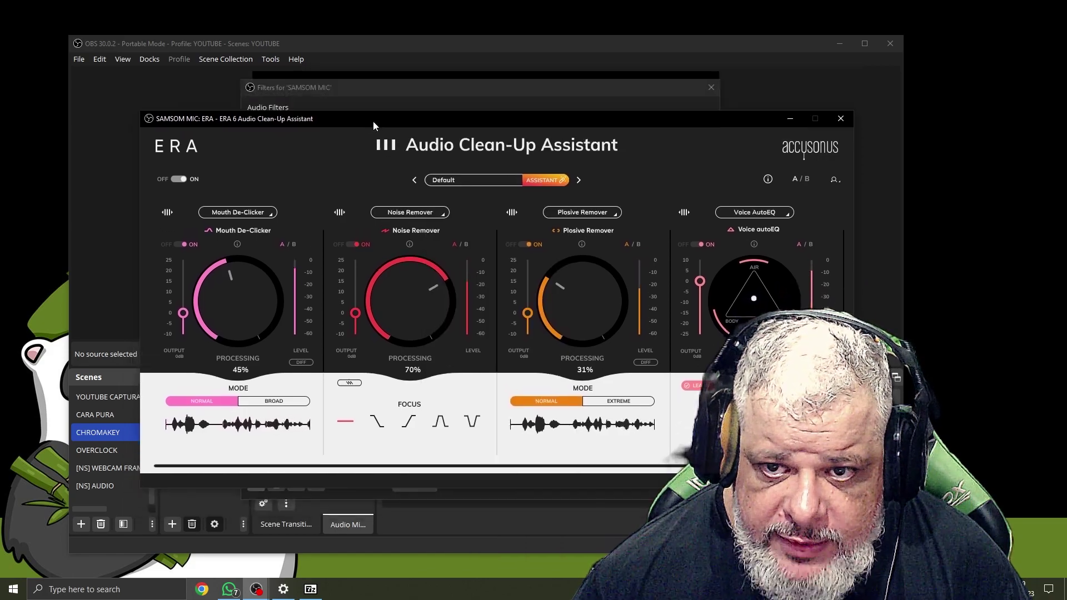
Choose the Default preset and try the Assistant that detects audio problems
{"action": "left_click", "coordinate": [451, 179]}
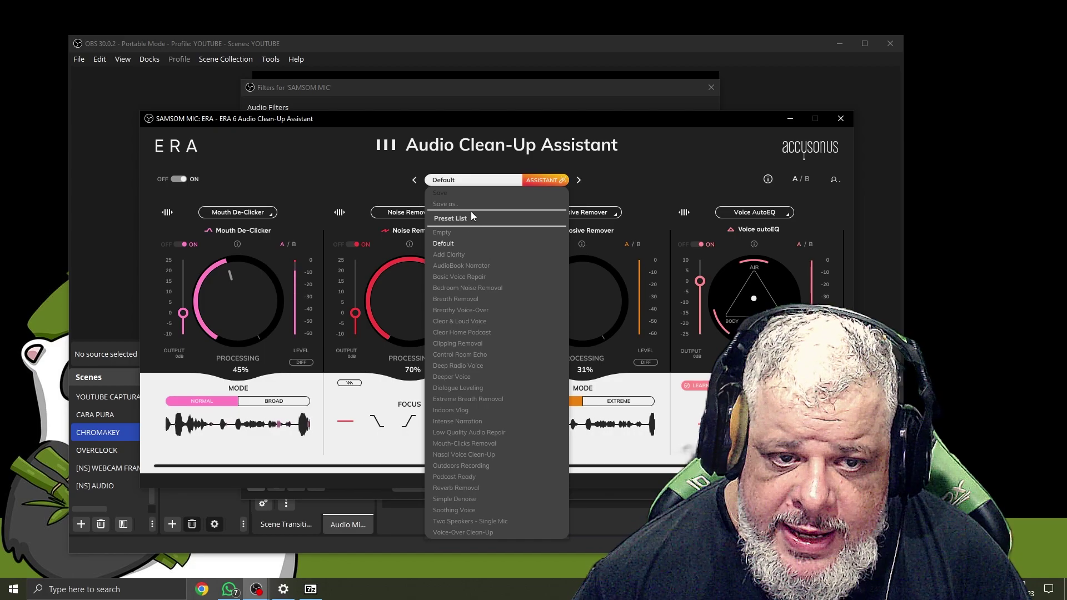
{"action": "left_click", "coordinate": [493, 244]}
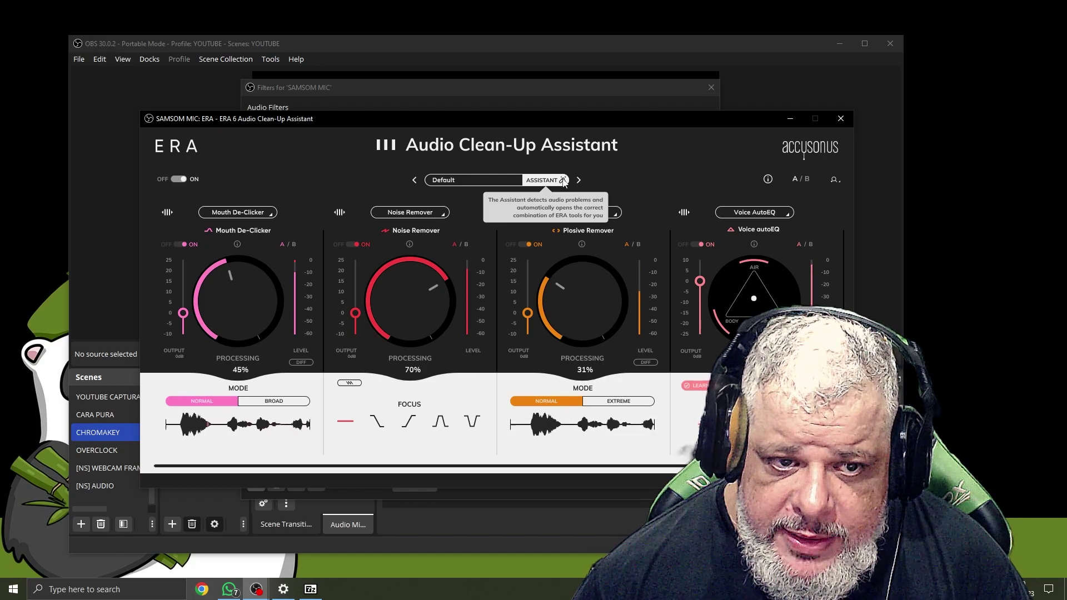
{"action": "left_click", "coordinate": [562, 180]}
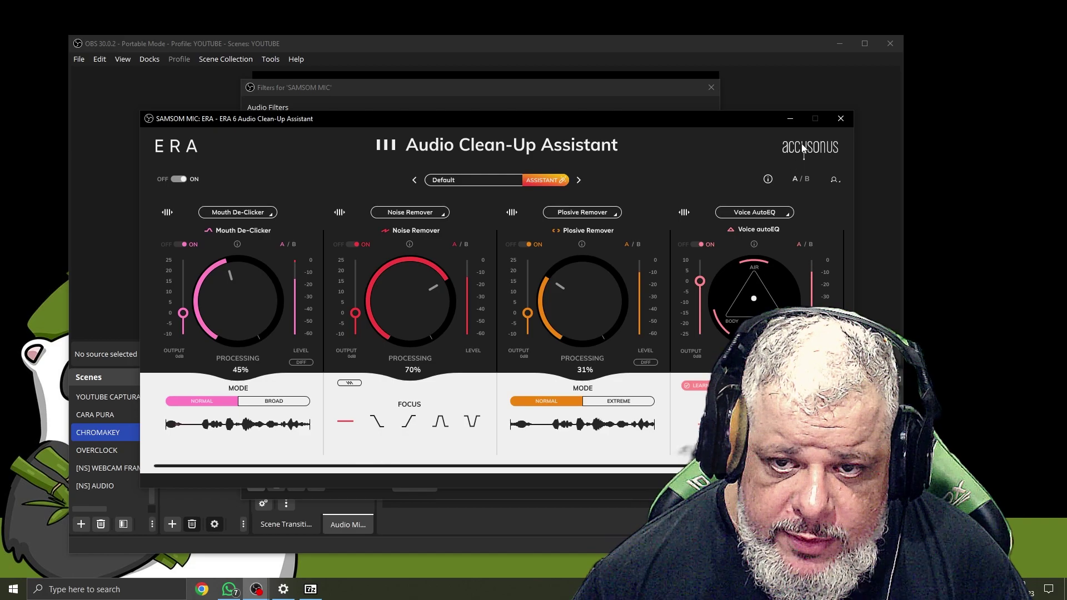
Leave the plug-in and filter windows and set the SAMSOM MIC source's device to Microphone (Samson Meteor Mic)
{"action": "left_click", "coordinate": [781, 121]}
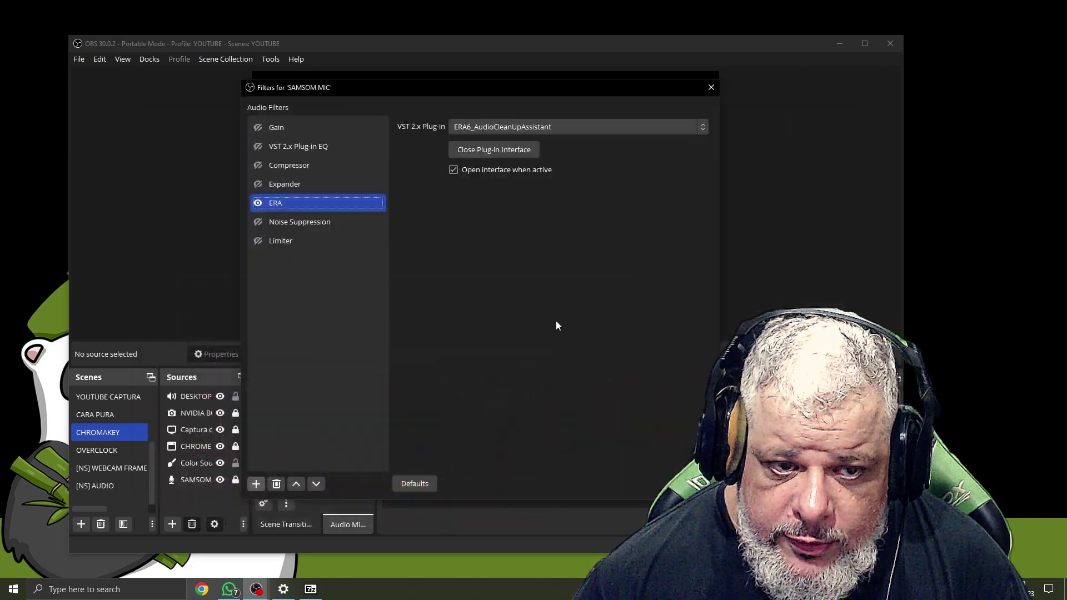
{"action": "key", "text": "Escape"}
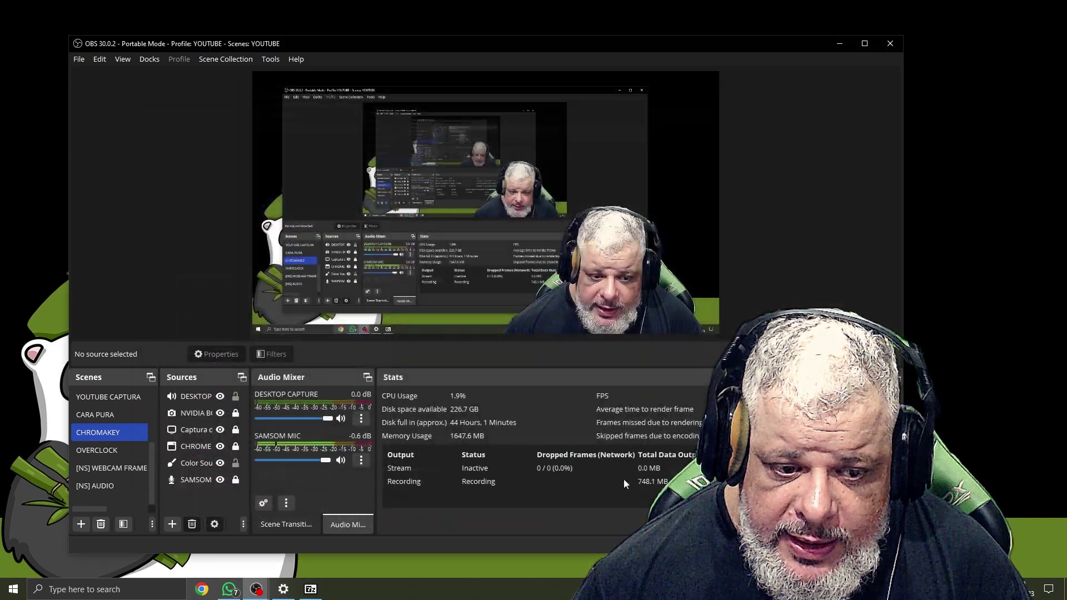
{"action": "left_click", "coordinate": [362, 461]}
{"action": "left_click", "coordinate": [418, 435]}
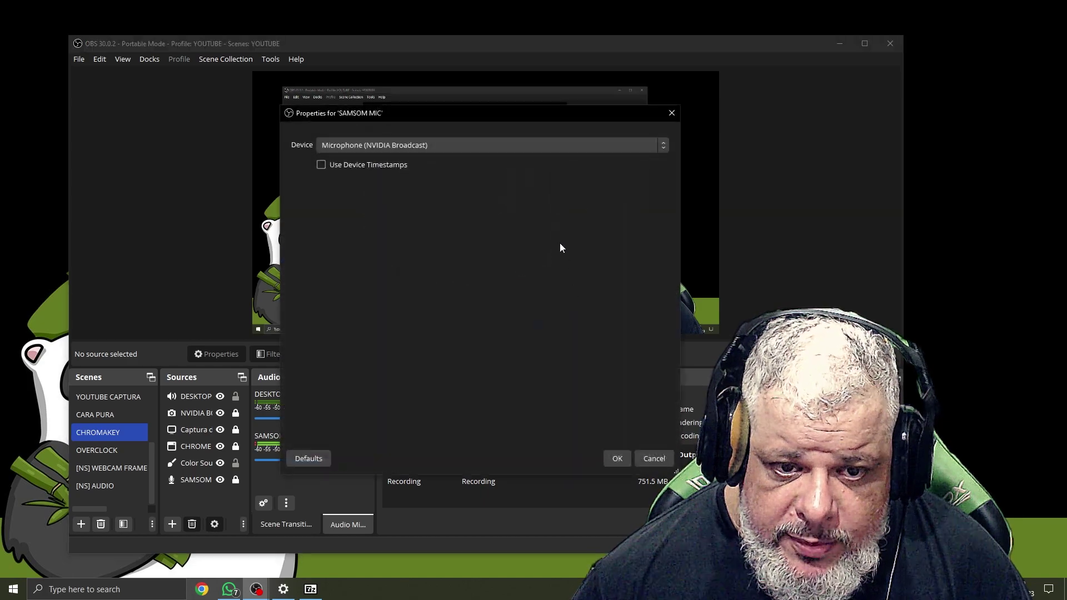
{"action": "left_click", "coordinate": [464, 145]}
{"action": "left_click", "coordinate": [459, 184]}
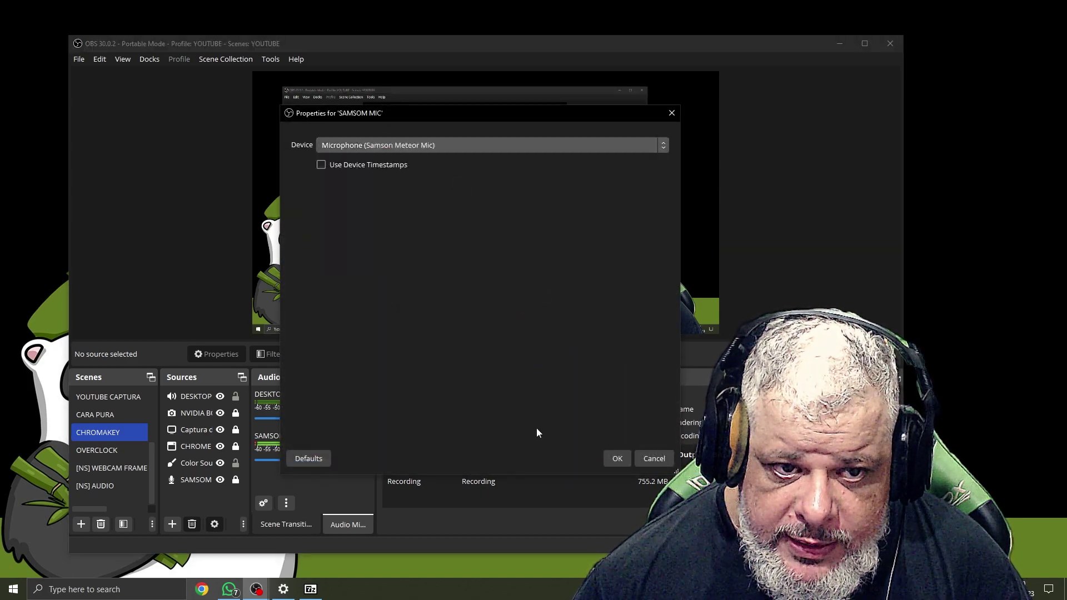
{"action": "left_click", "coordinate": [617, 459]}
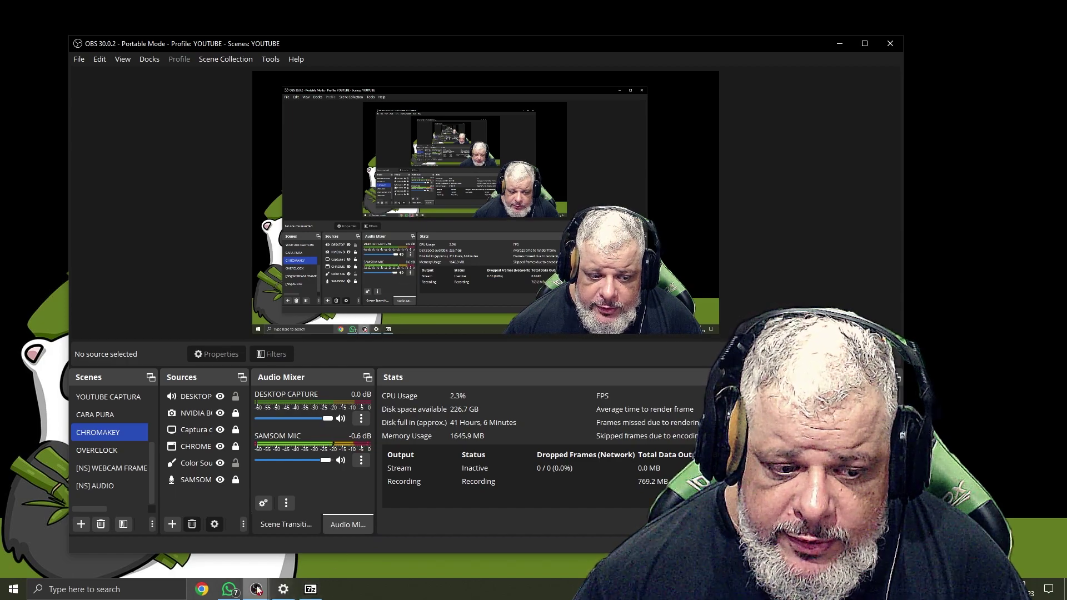
{"action": "mouse_move", "coordinate": [258, 594]}
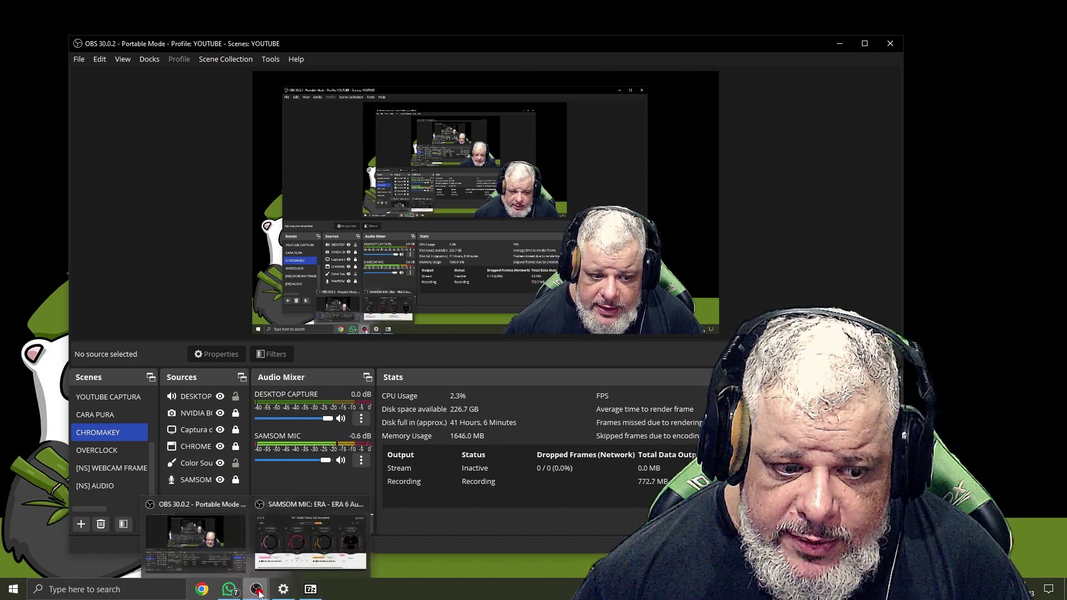
{"action": "left_click", "coordinate": [283, 589]}
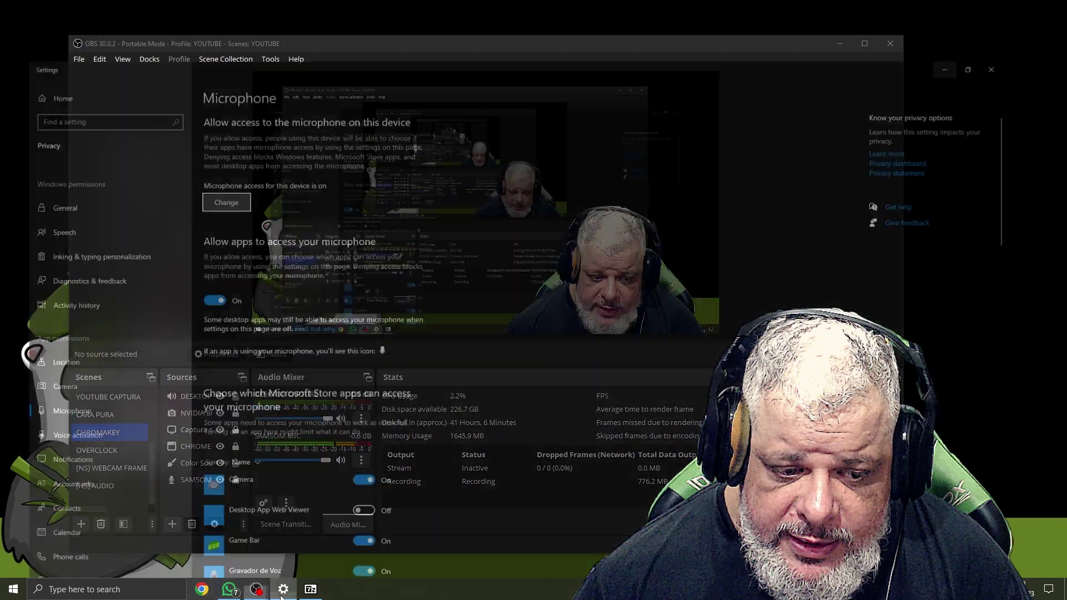
{"action": "left_click", "coordinate": [283, 589]}
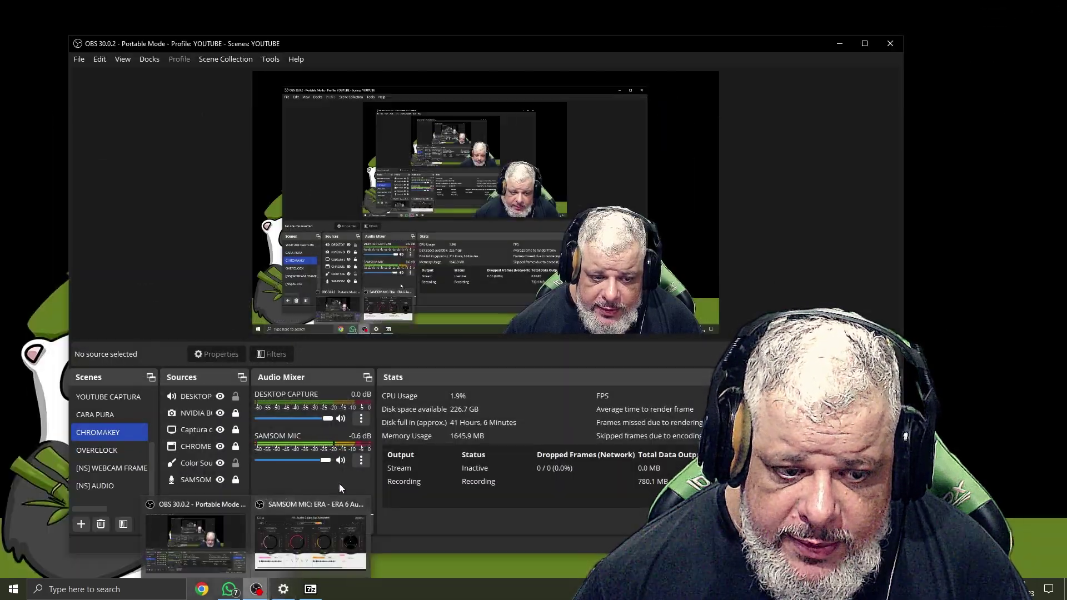
Reopen the audio filters of the SAMSOM MIC source and show the ERA filter's plug-in interface
{"action": "left_click", "coordinate": [358, 460]}
{"action": "left_click", "coordinate": [386, 429]}
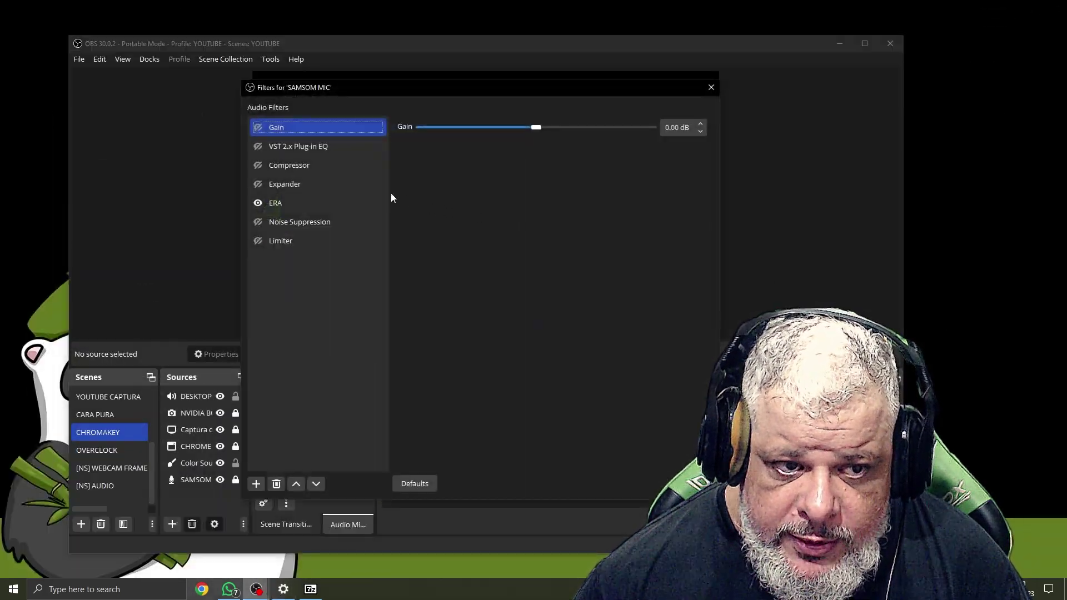
{"action": "left_click", "coordinate": [258, 205]}
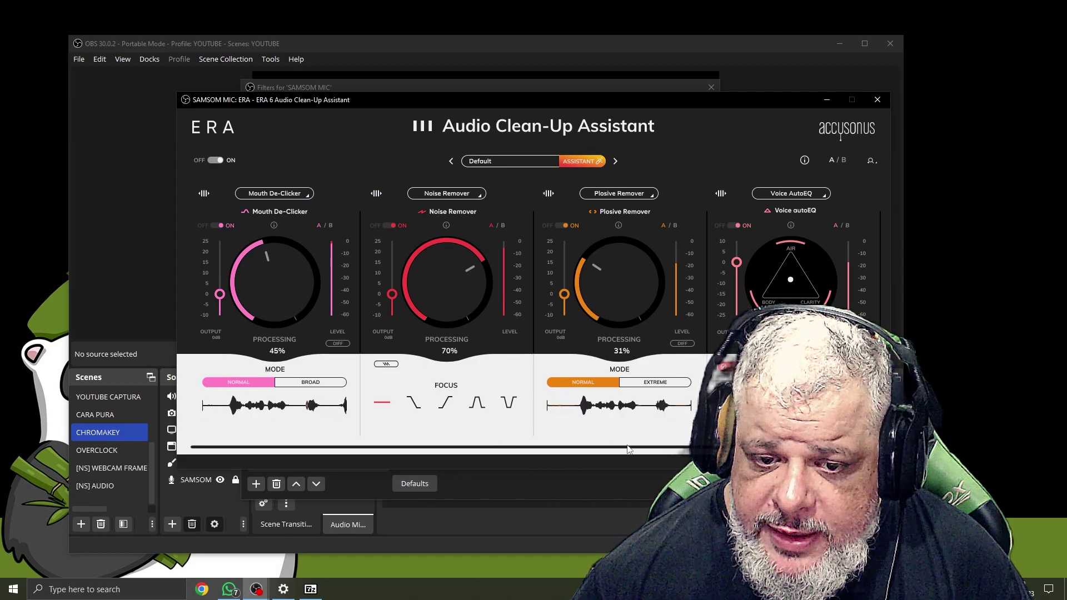
Run the Assistant on the microphone audio from the Default preset and accept the tools it sets up
{"action": "left_click_drag", "start_coordinate": [502, 449], "coordinate": [640, 449]}
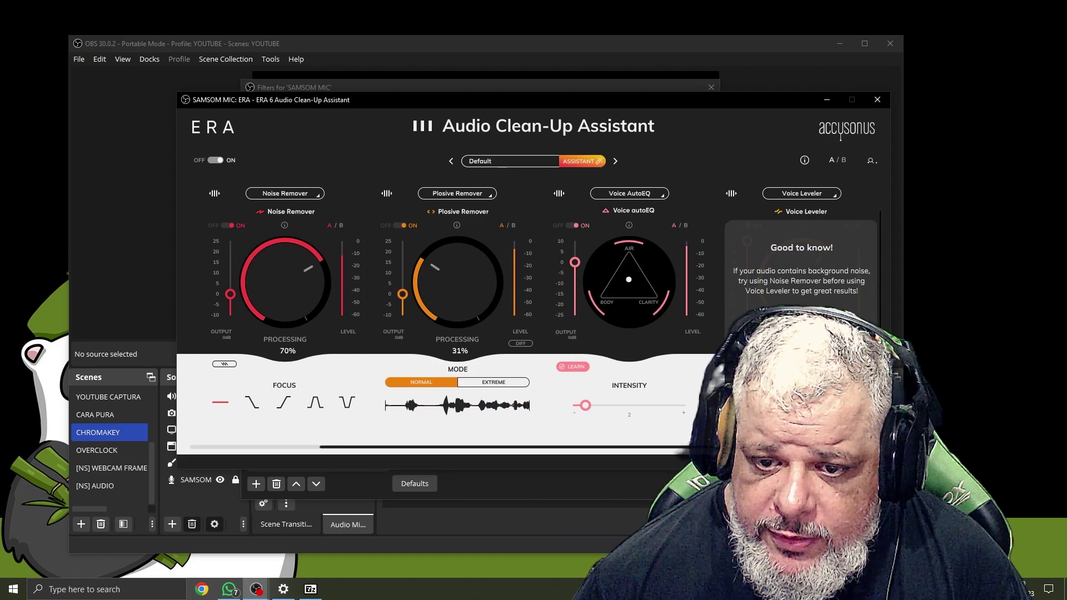
{"action": "scroll", "coordinate": [598, 339], "scroll_direction": "up", "scroll_amount": 2}
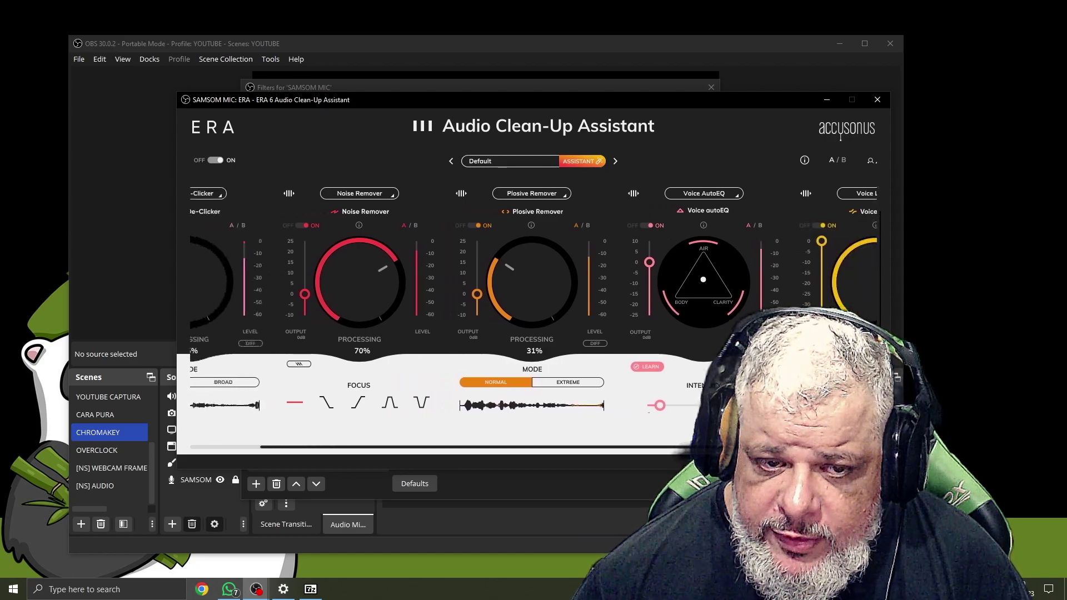
{"action": "left_click", "coordinate": [579, 165]}
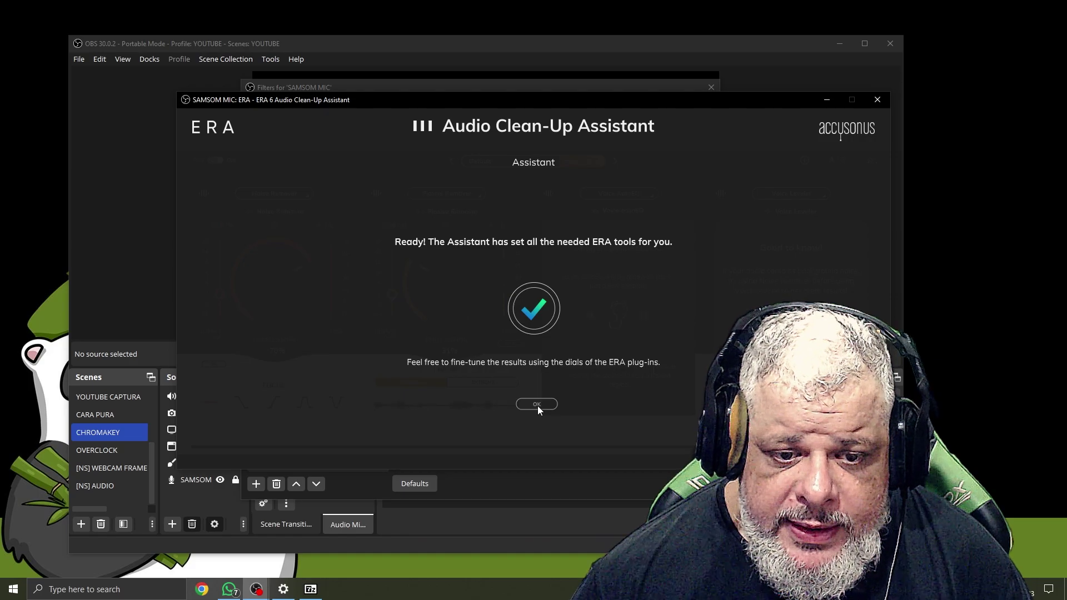
{"action": "left_click", "coordinate": [537, 405]}
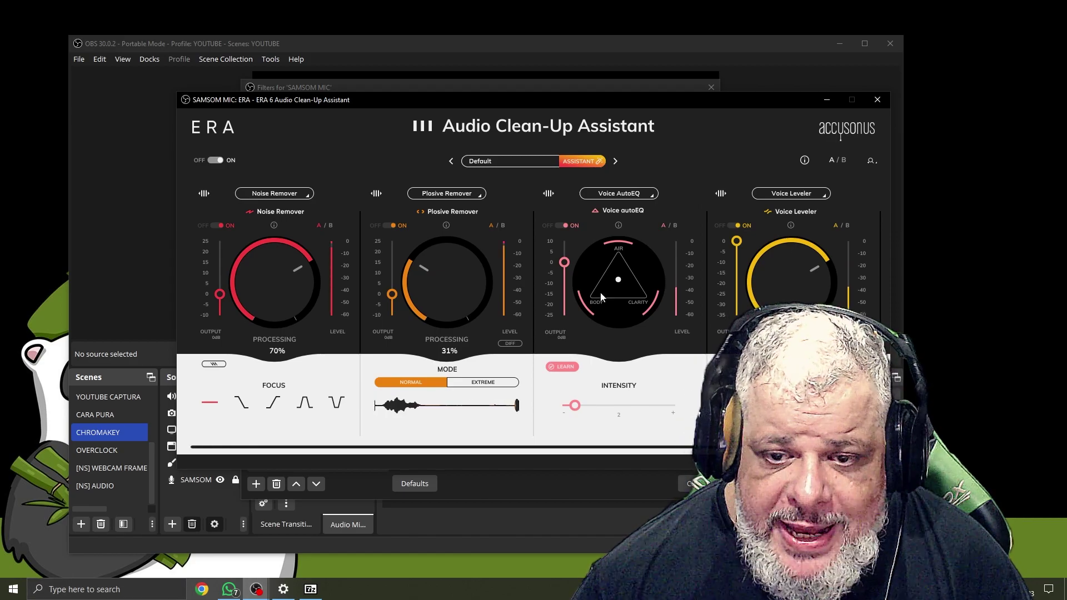
Show the Plosive Remover's help hints and review the tool chain from Noise Remover to the empty slot
{"action": "left_click", "coordinate": [446, 226]}
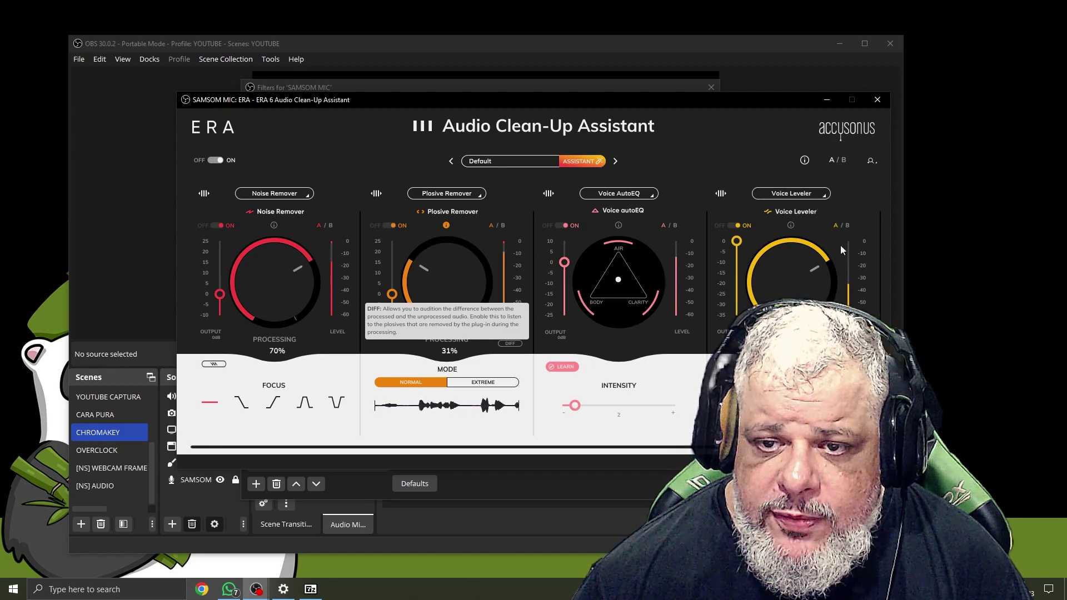
{"action": "scroll", "coordinate": [806, 311], "scroll_direction": "right", "scroll_amount": 2}
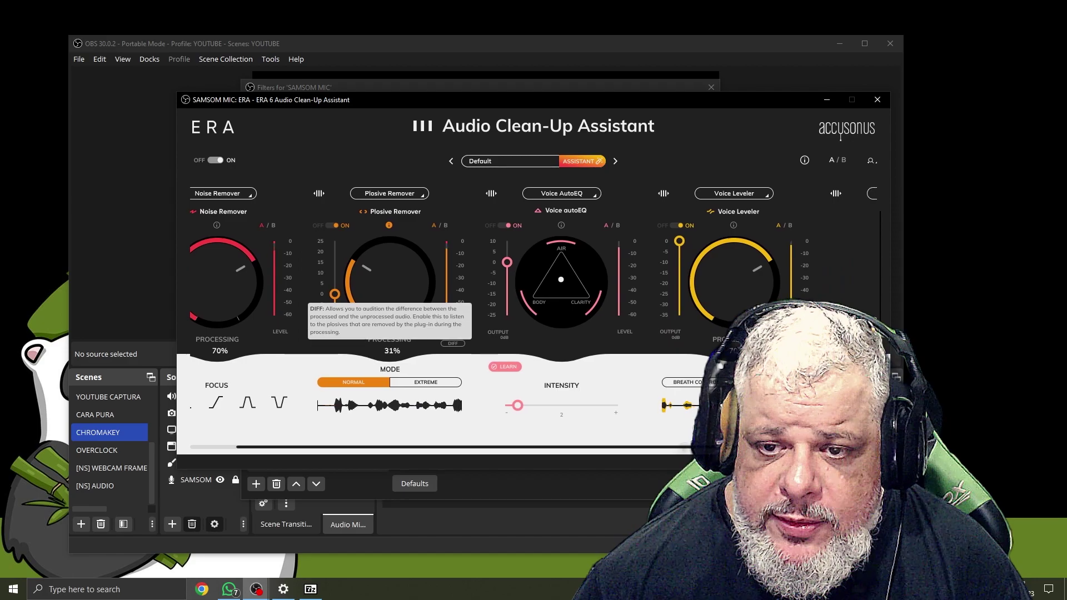
{"action": "scroll", "coordinate": [720, 268], "scroll_direction": "right", "scroll_amount": 4}
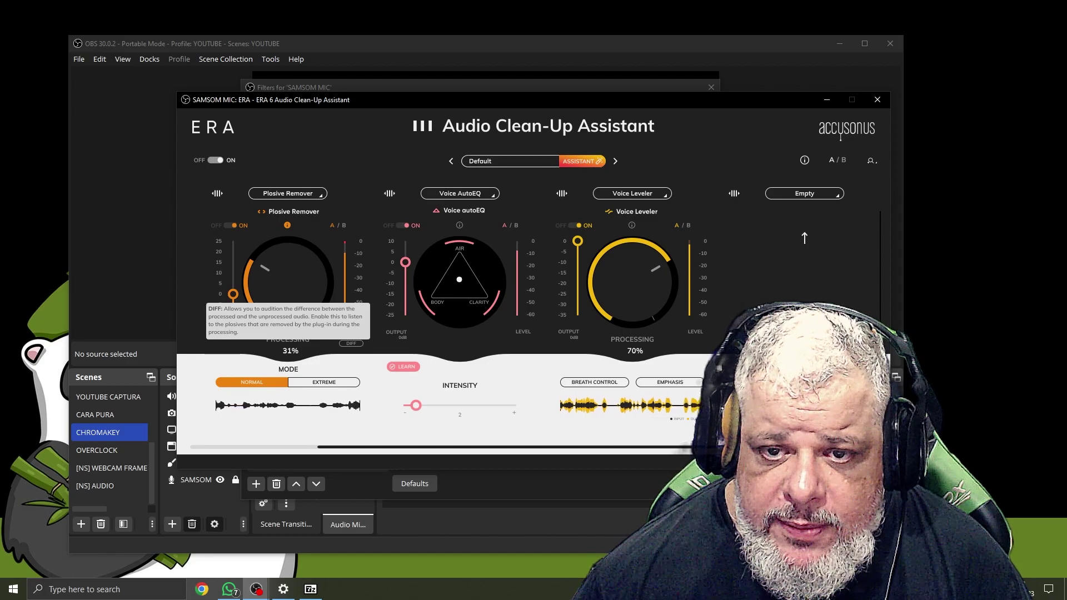
{"action": "scroll", "coordinate": [534, 317], "scroll_direction": "right", "scroll_amount": 1}
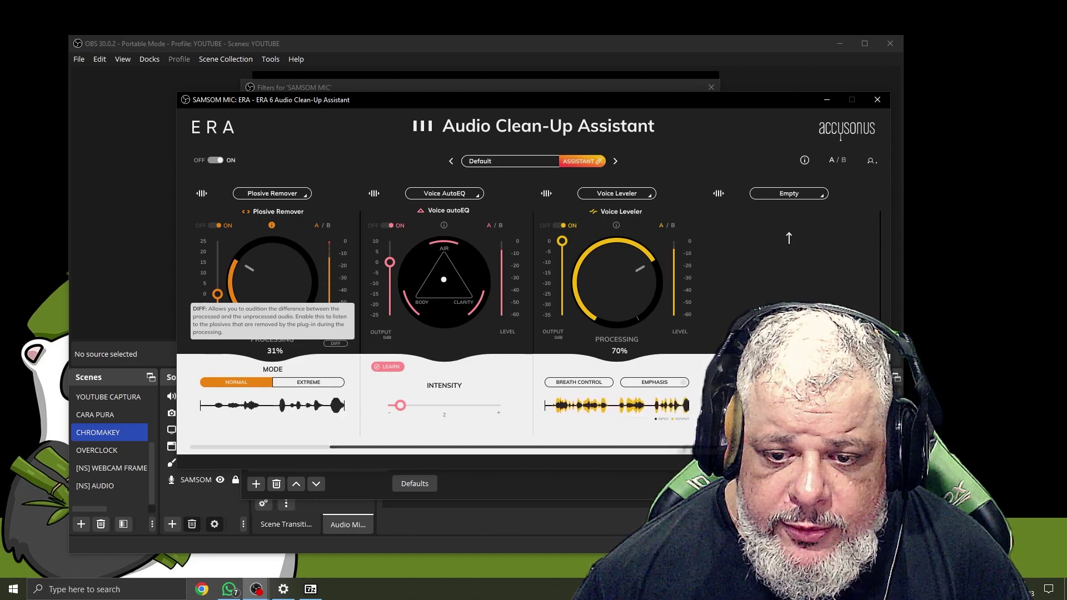
{"action": "scroll", "coordinate": [534, 318], "scroll_direction": "left", "scroll_amount": 5}
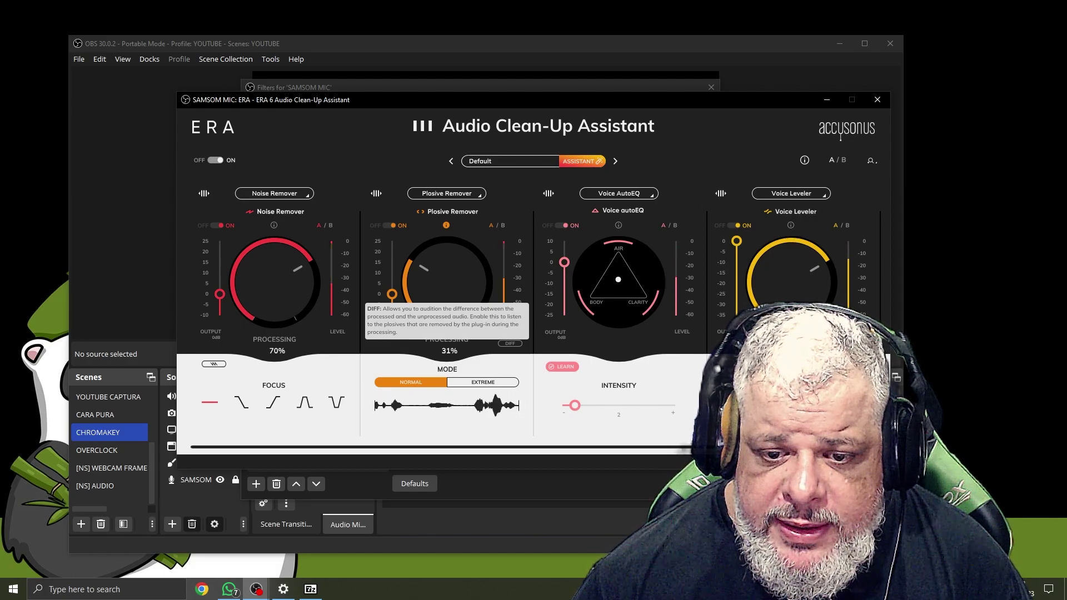
{"action": "scroll", "coordinate": [391, 286], "scroll_direction": "right", "scroll_amount": 3}
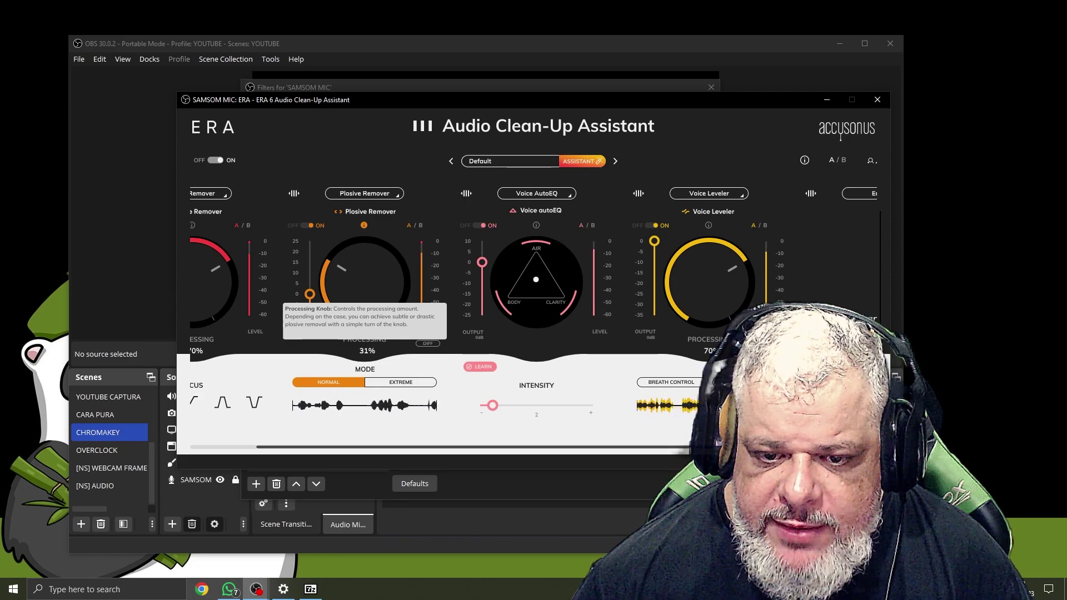
{"action": "scroll", "coordinate": [522, 267], "scroll_direction": "right", "scroll_amount": 2}
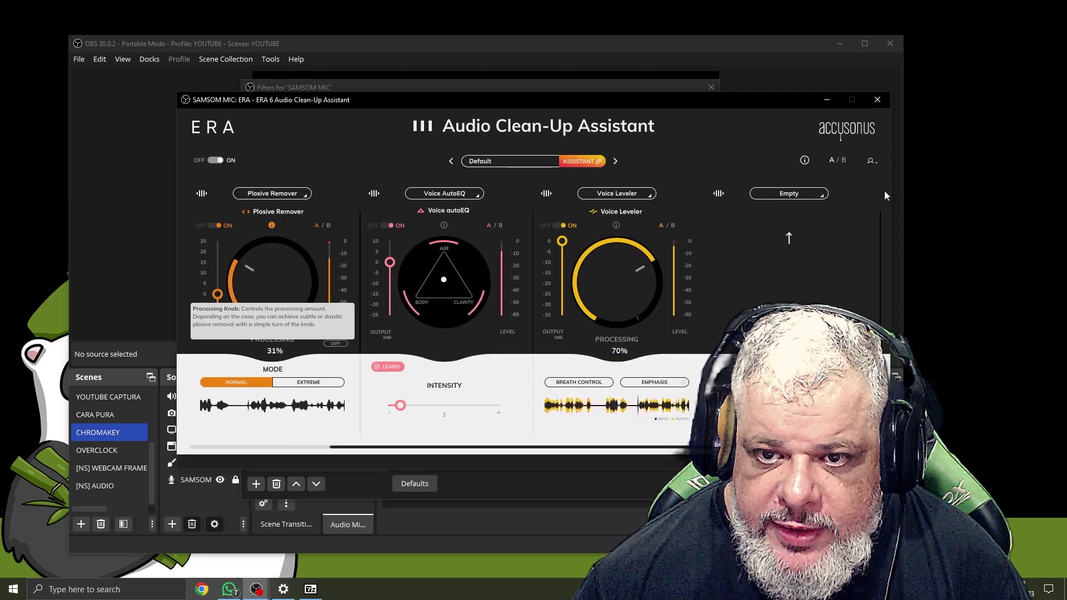